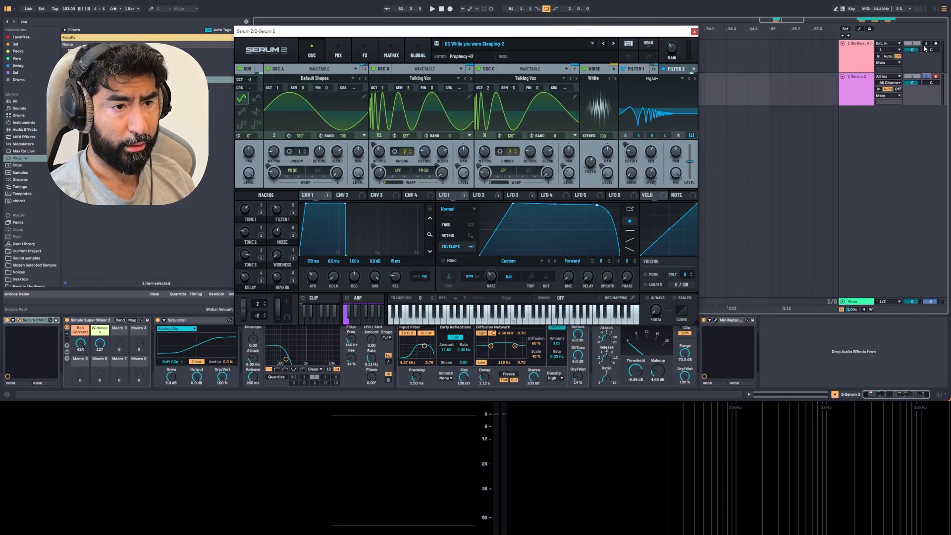
- Play the loop and switch the solo between the reference audio track and the Serum 2 track to compare them
{"action": "key", "text": "space"}
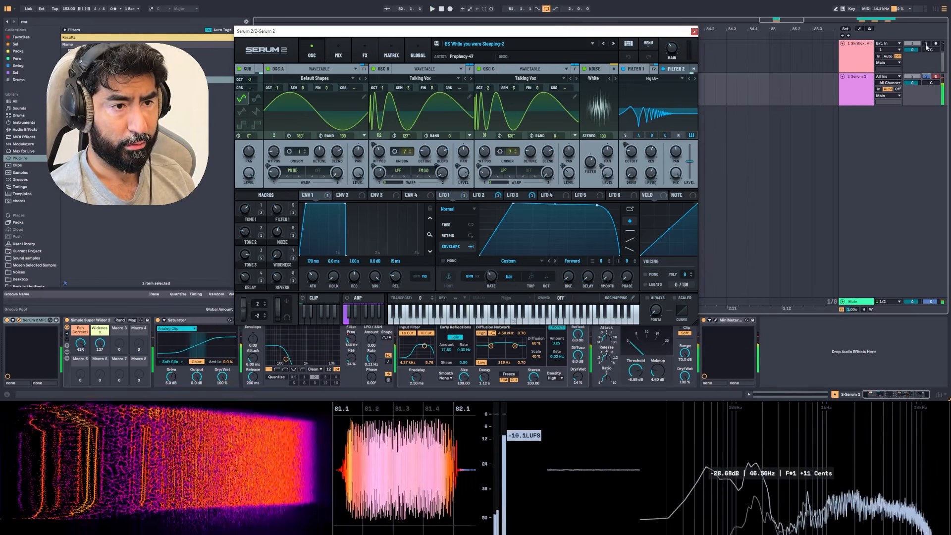
{"action": "left_click", "coordinate": [926, 44]}
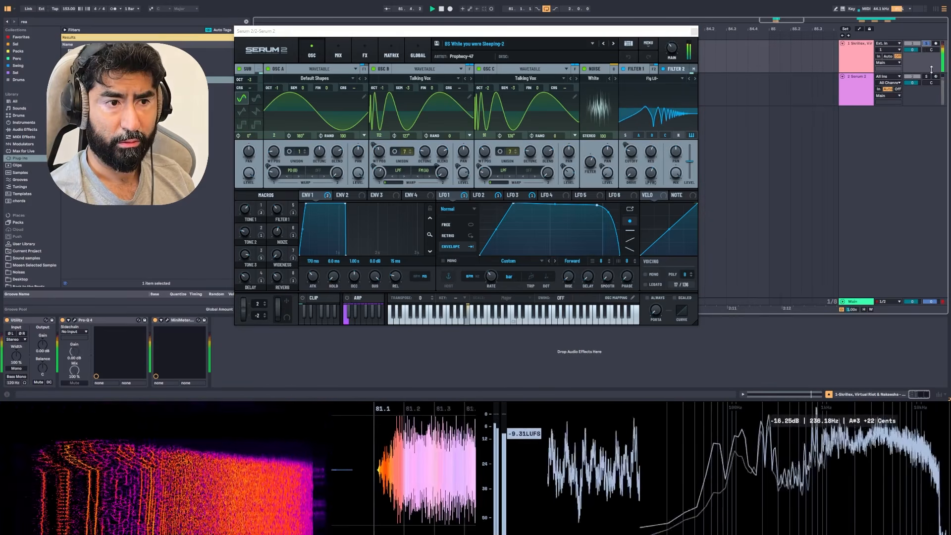
{"action": "left_click", "coordinate": [928, 78]}
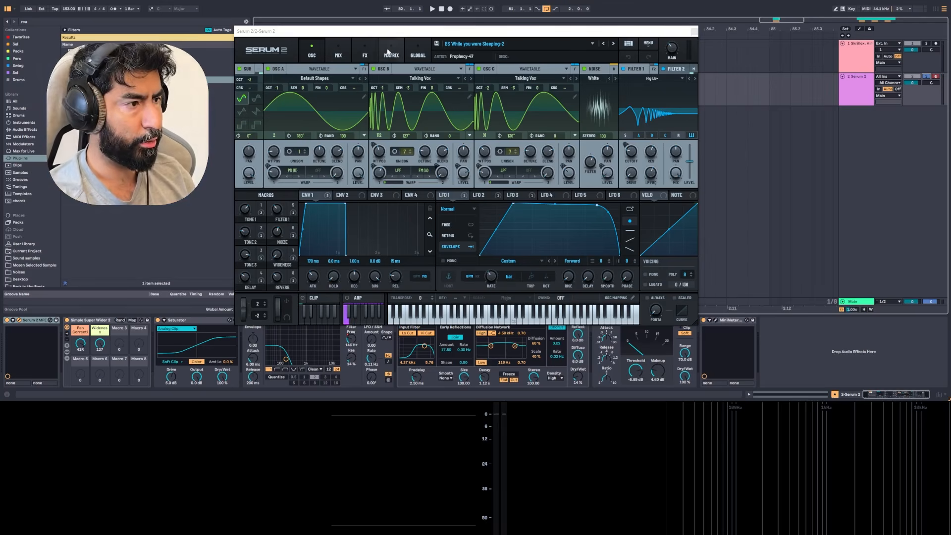
- Review the effect chains on Main, Bus 1 and Bus 2, and return to the oscillator view
{"action": "left_click", "coordinate": [365, 53]}
{"action": "left_click", "coordinate": [251, 72]}
{"action": "left_click", "coordinate": [286, 71]}
{"action": "left_click", "coordinate": [256, 71]}
{"action": "left_click", "coordinate": [316, 70]}
{"action": "left_click", "coordinate": [260, 70]}
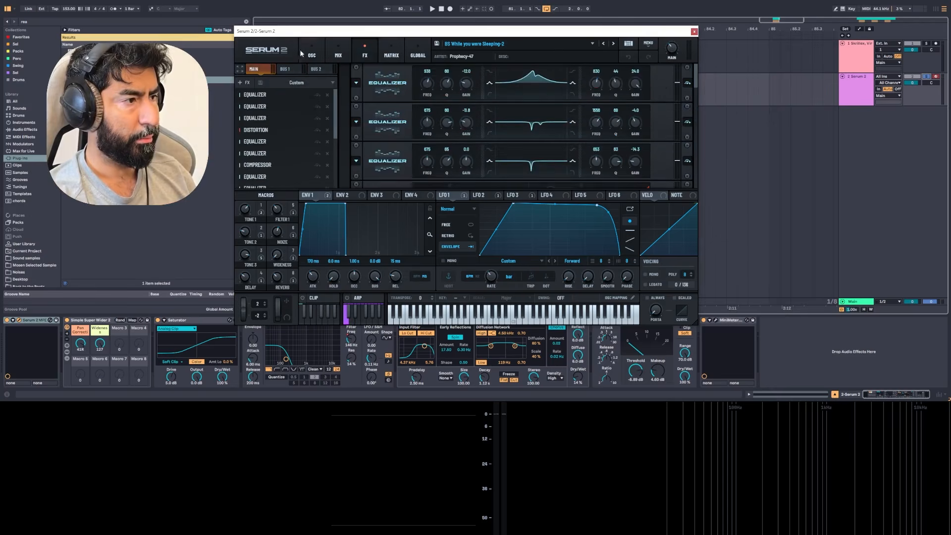
{"action": "left_click", "coordinate": [306, 53]}
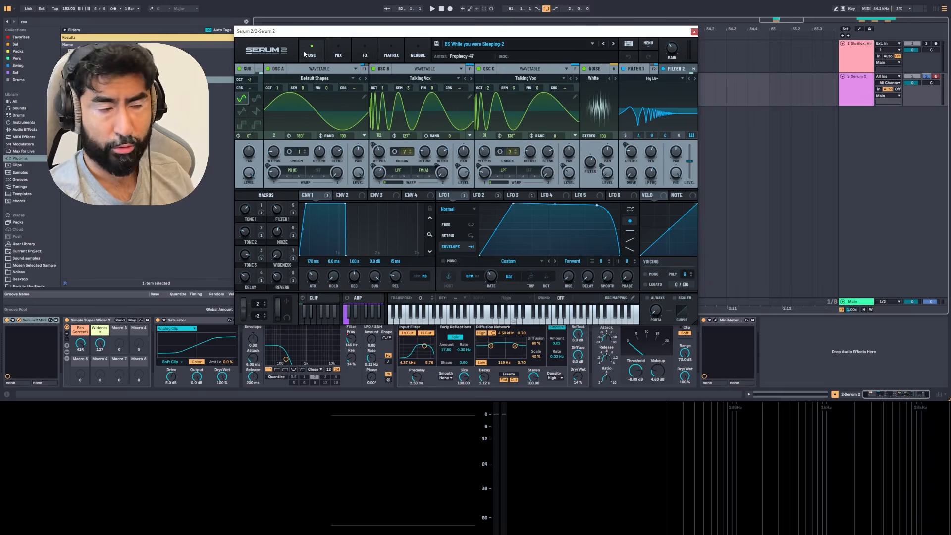
- Inspect the sub oscillator's output routing and the Bus 2 effects chain, and return to the oscillator view
{"action": "left_click_drag", "start_coordinate": [413, 33], "coordinate": [419, 33]}
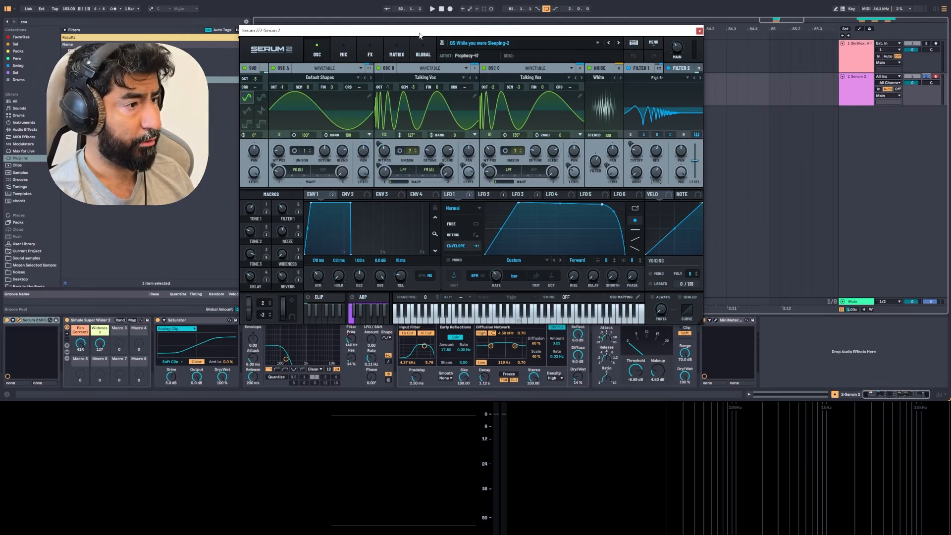
{"action": "left_click_drag", "start_coordinate": [419, 36], "coordinate": [426, 34]}
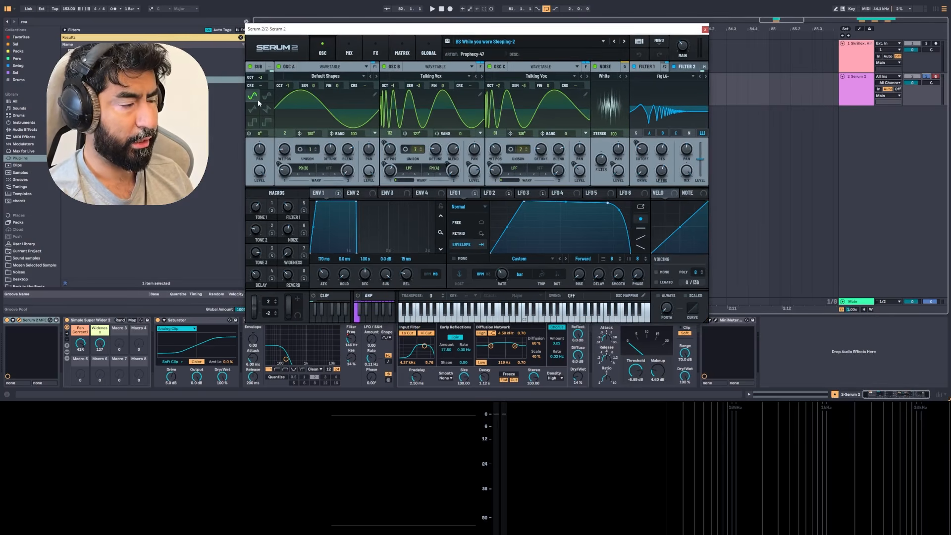
{"action": "left_click", "coordinate": [272, 70]}
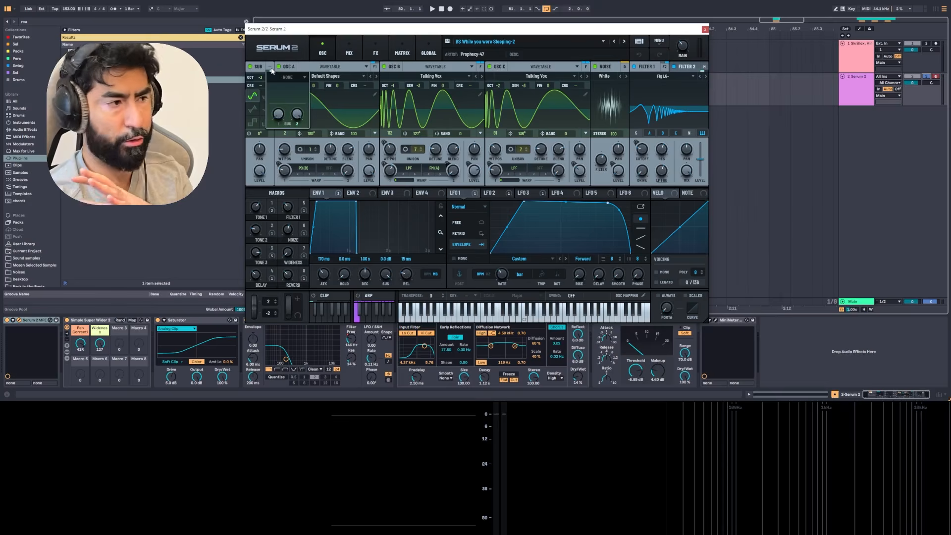
{"action": "left_click", "coordinate": [338, 48]}
{"action": "left_click", "coordinate": [367, 48]}
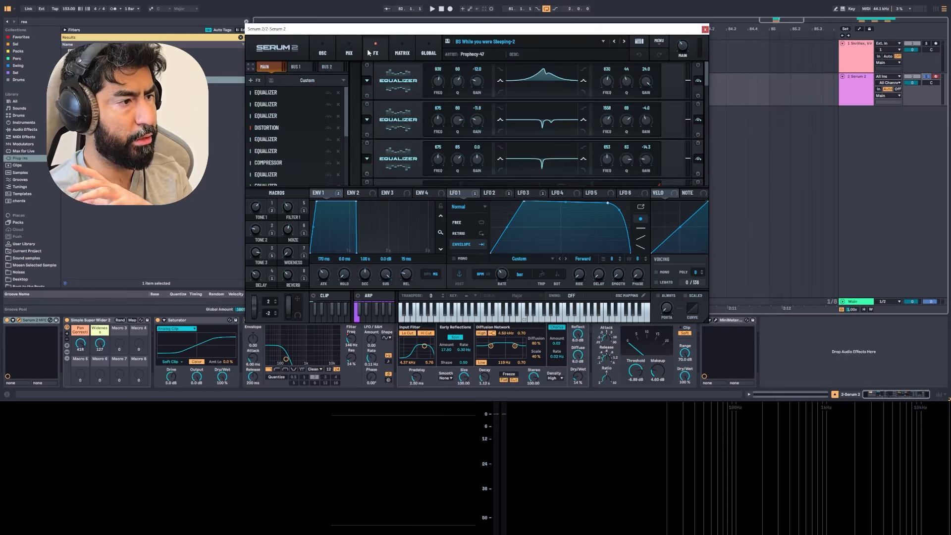
{"action": "left_click", "coordinate": [327, 66]}
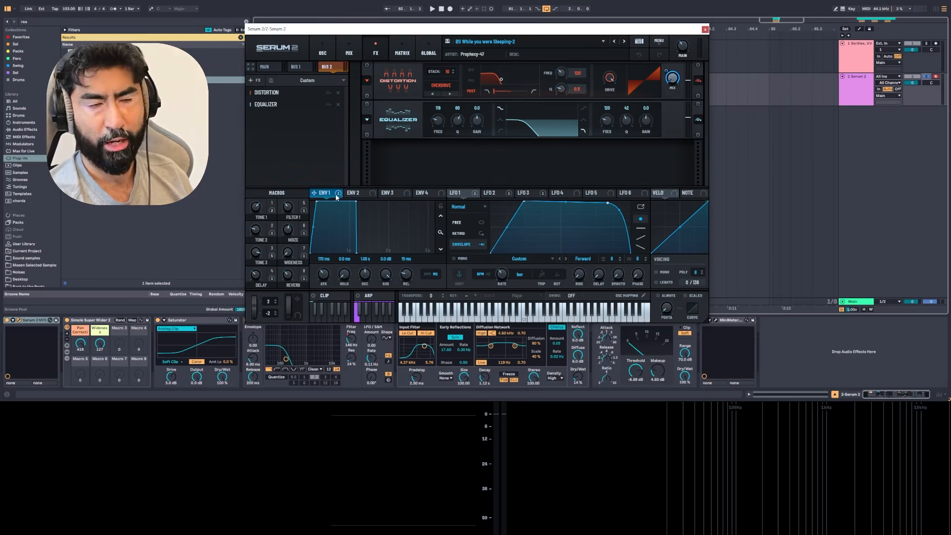
{"action": "mouse_move", "coordinate": [336, 197]}
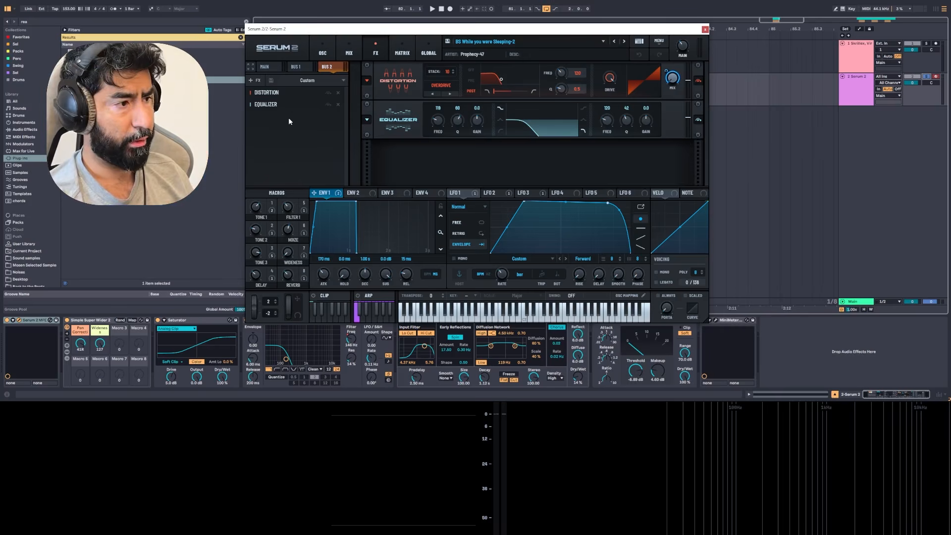
{"action": "left_click", "coordinate": [334, 50]}
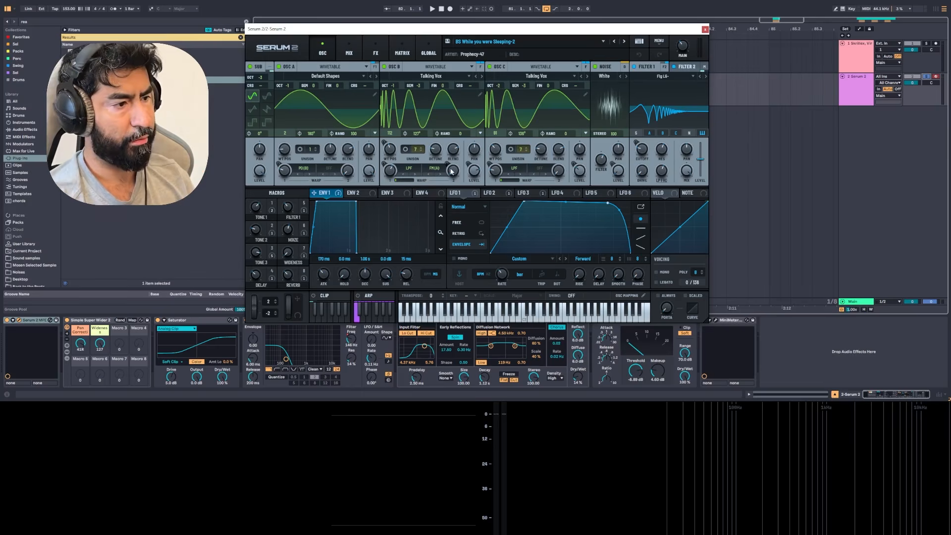
- Show oscillator B's unison settings, reduce its unison to 1 voice and play the loop
{"action": "mouse_move", "coordinate": [453, 172]}
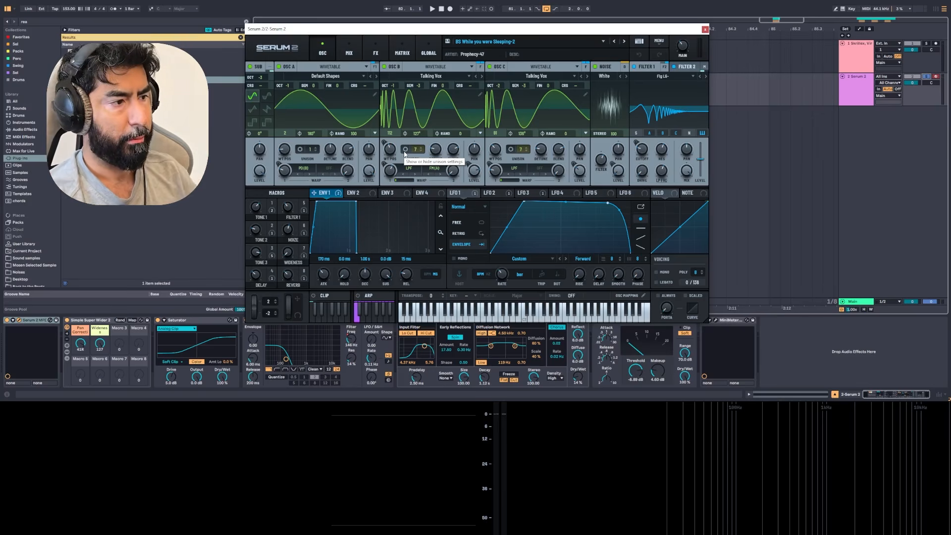
{"action": "left_click", "coordinate": [405, 150]}
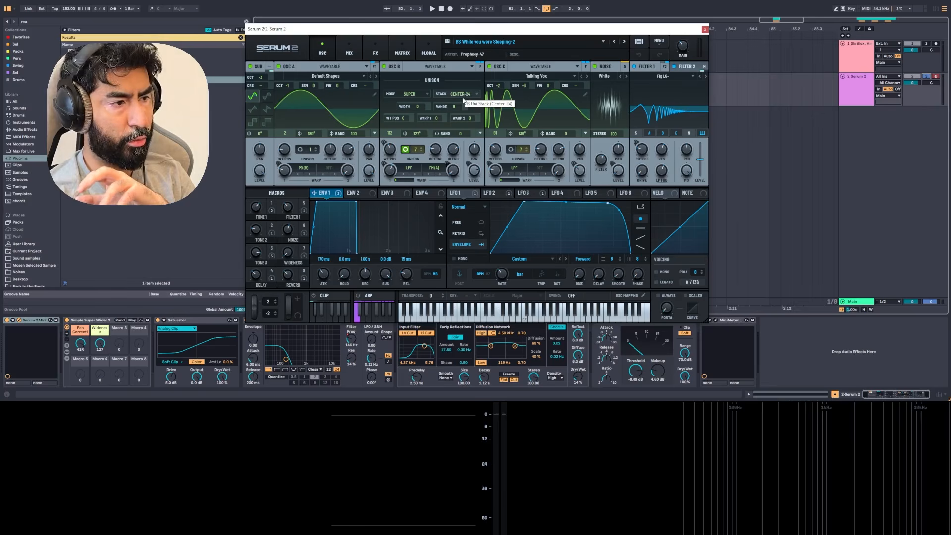
{"action": "left_click", "coordinate": [415, 149]}
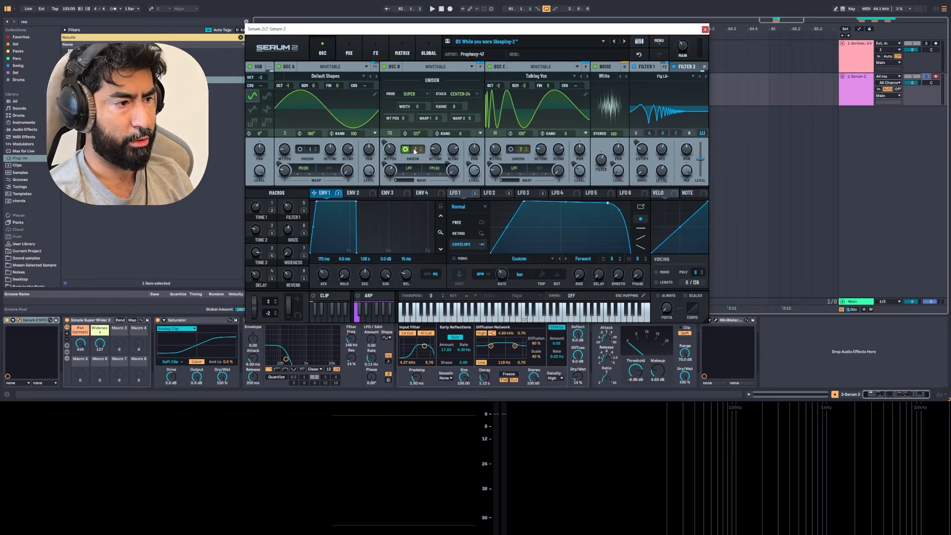
{"action": "key", "text": "space"}
{"action": "key", "text": "space"}
{"action": "left_click_drag", "start_coordinate": [415, 151], "coordinate": [418, 194]}
{"action": "key", "text": "space"}
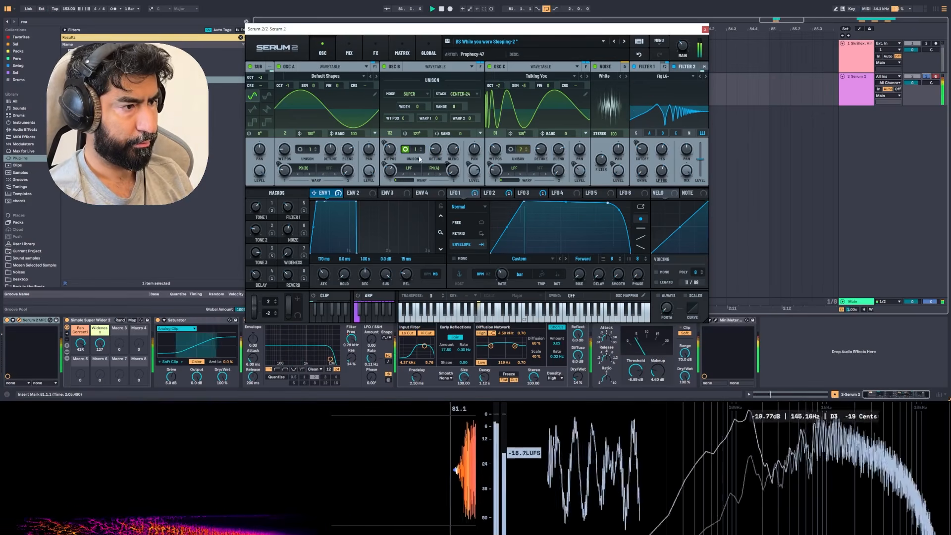
- Set oscillator B's unison back to 7 voices, stop playback and hide the unison settings
{"action": "left_click_drag", "start_coordinate": [415, 153], "coordinate": [417, 111]}
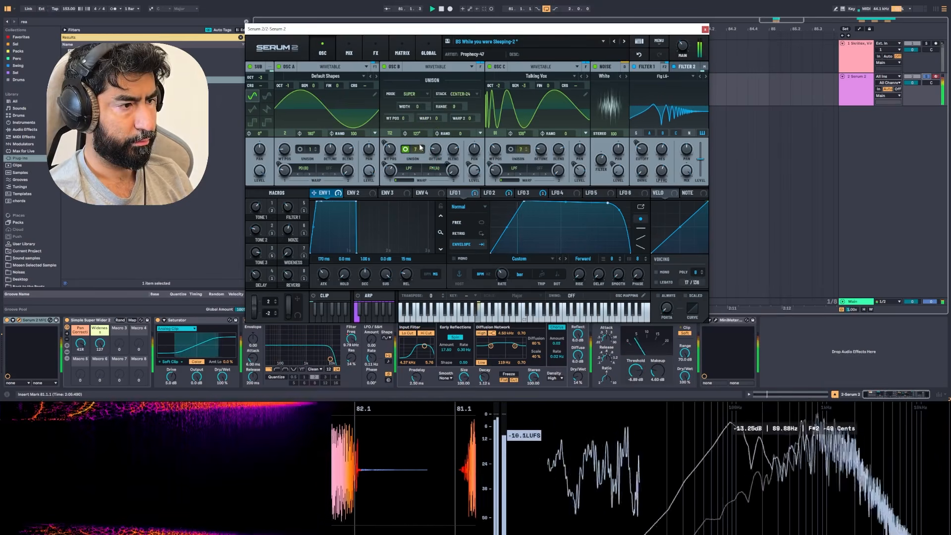
{"action": "key", "text": "space"}
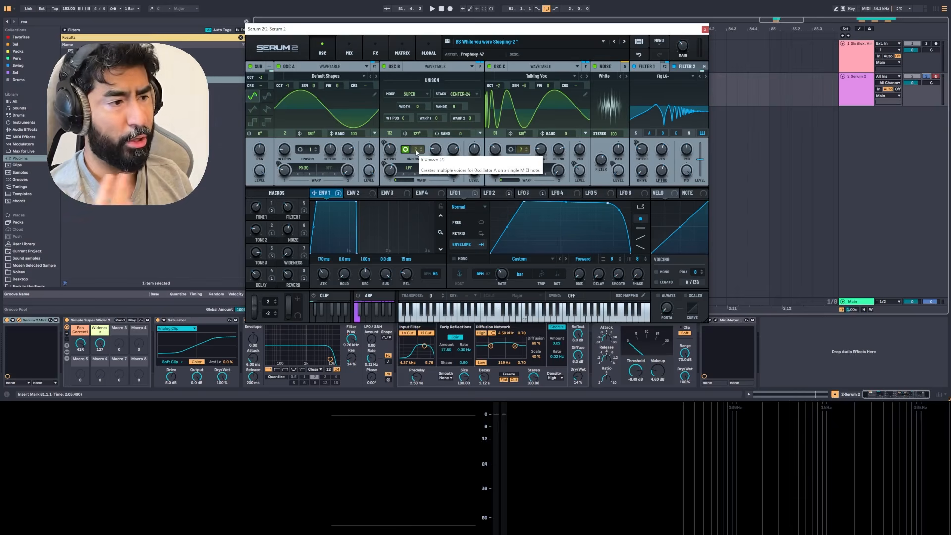
{"action": "left_click", "coordinate": [406, 150]}
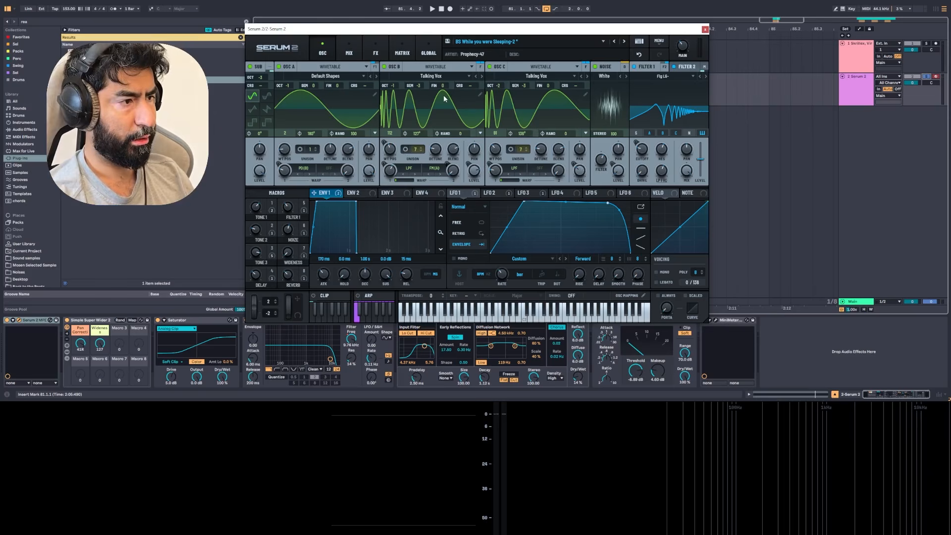
- Examine the output routing of oscillators A, B and C and of Filter 2, with Filter 1 displayed
{"action": "left_click", "coordinate": [375, 68]}
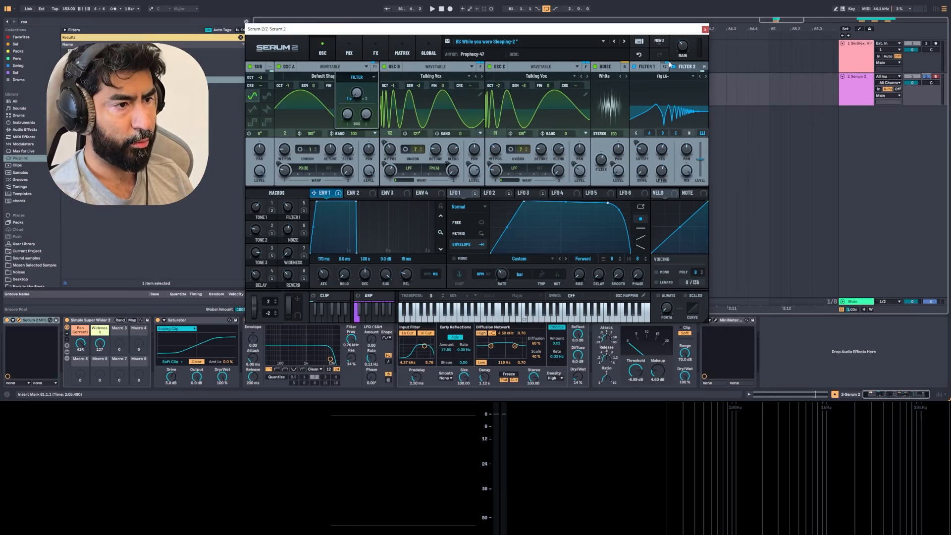
{"action": "left_click", "coordinate": [647, 70]}
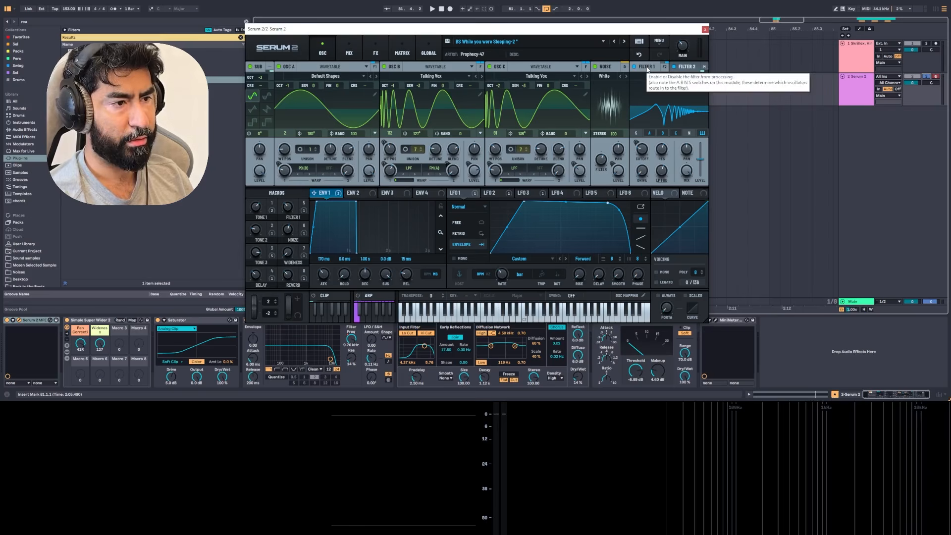
{"action": "left_click", "coordinate": [692, 73]}
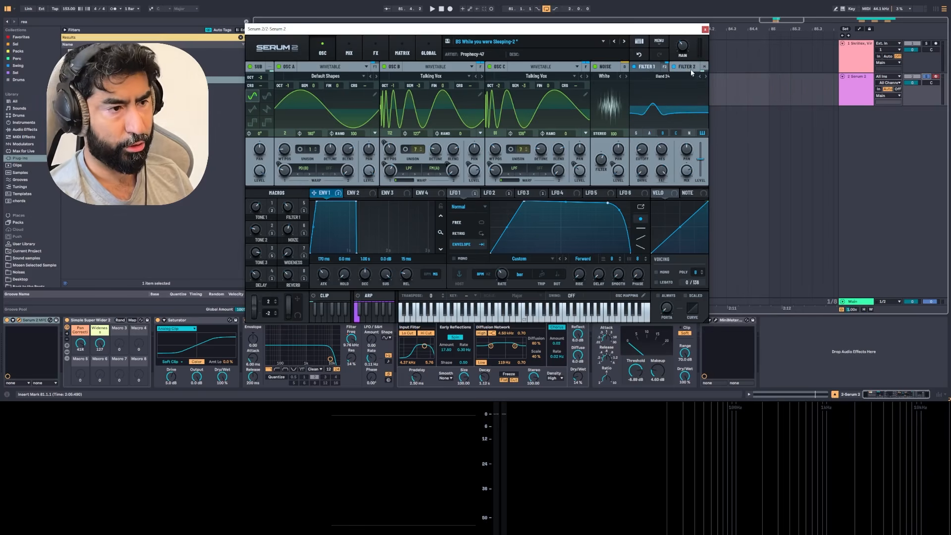
{"action": "left_click", "coordinate": [703, 69]}
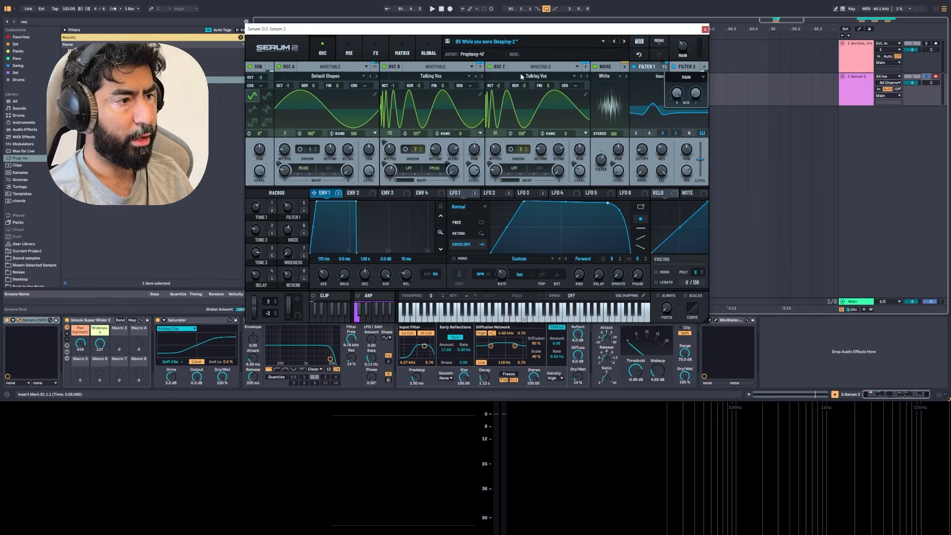
{"action": "left_click", "coordinate": [467, 67]}
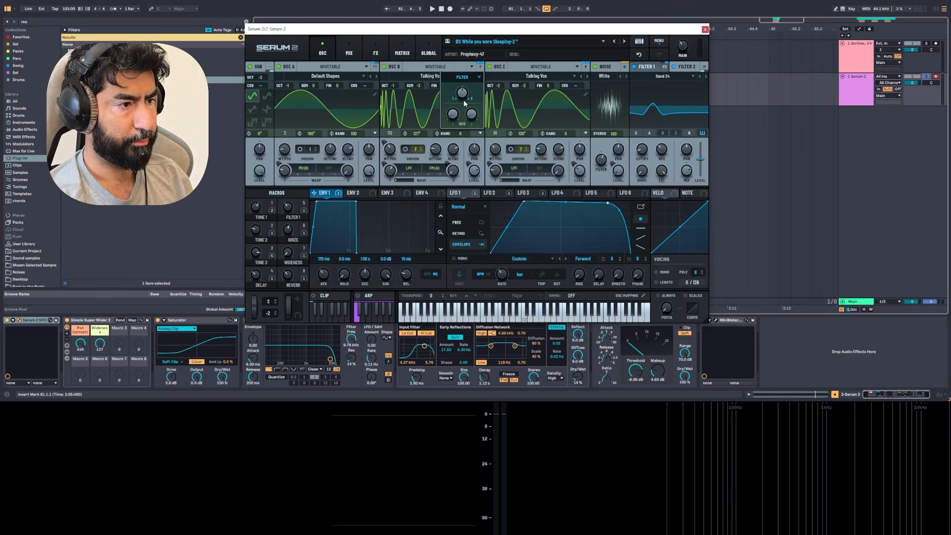
{"action": "left_click", "coordinate": [586, 67]}
{"action": "left_click", "coordinate": [586, 68]}
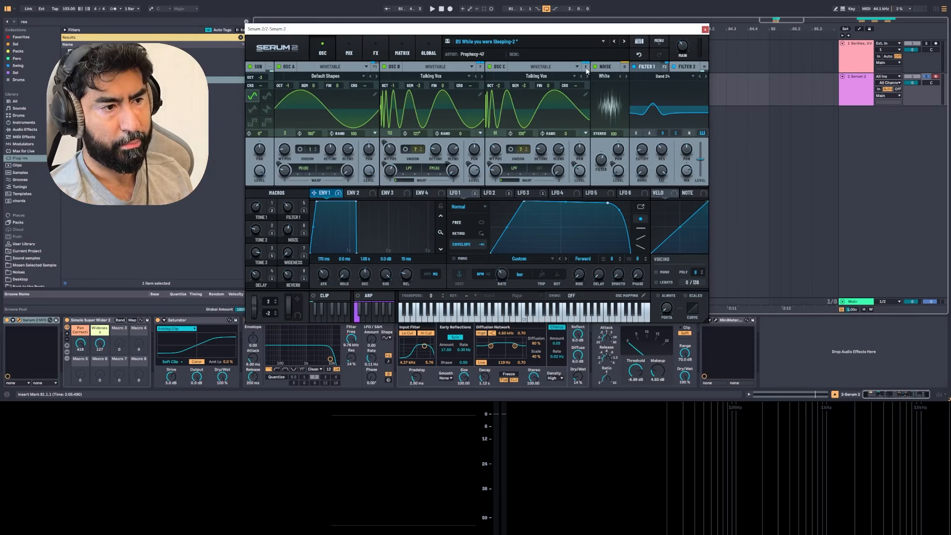
{"action": "left_click", "coordinate": [705, 67]}
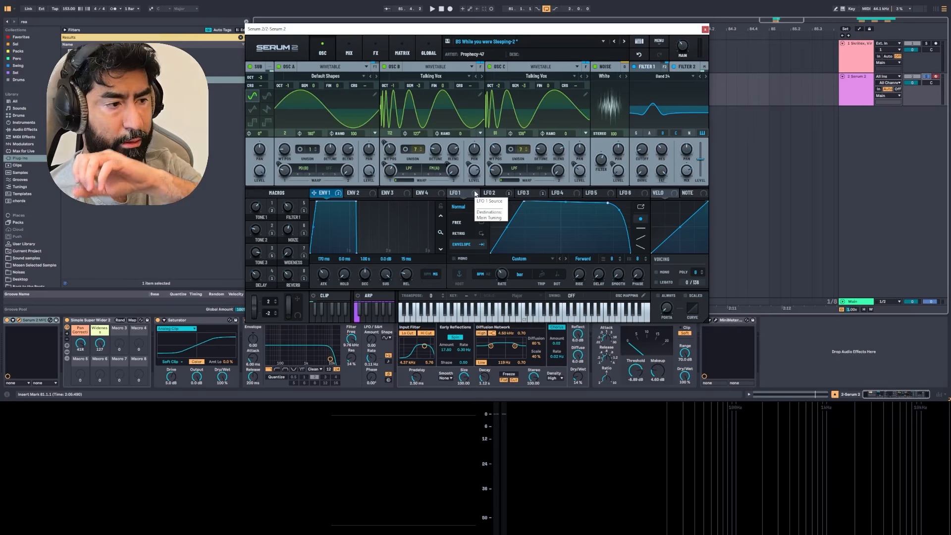
- Bypass LFO 2's modulation of oscillator A's warp and play the loop without it
{"action": "left_click", "coordinate": [476, 194]}
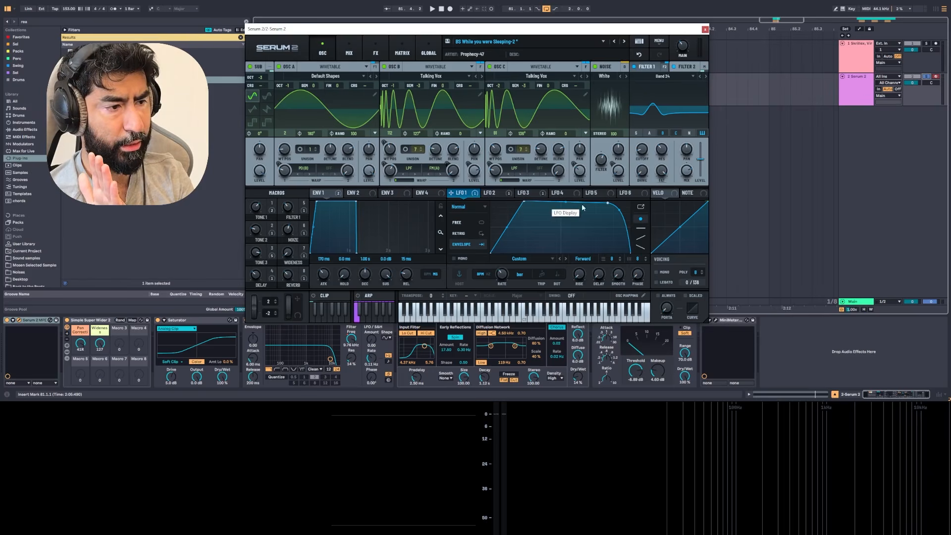
{"action": "left_click", "coordinate": [495, 193]}
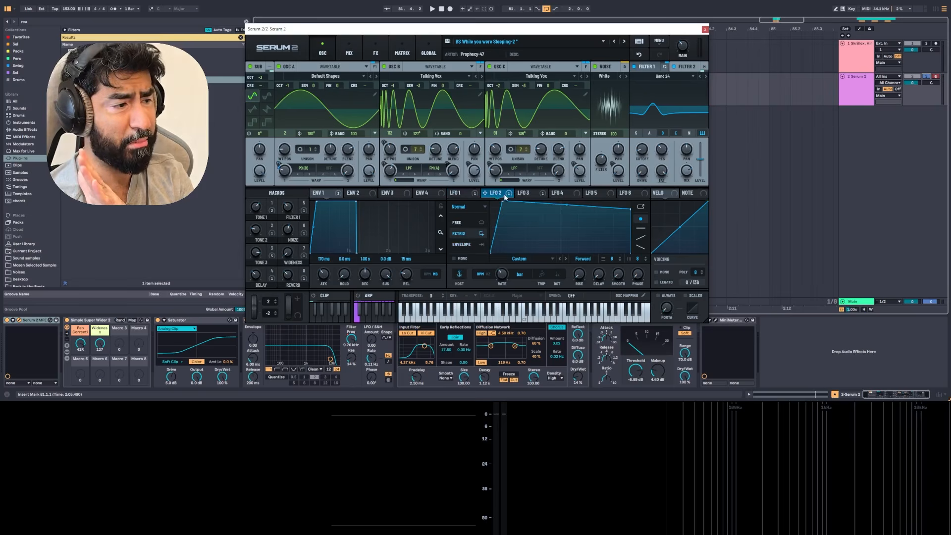
{"action": "right_click", "coordinate": [285, 172]}
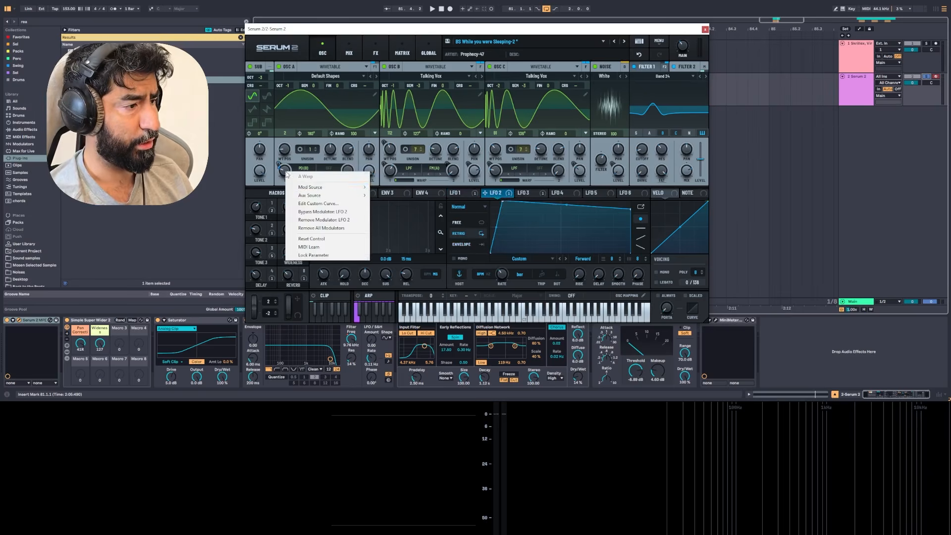
{"action": "left_click", "coordinate": [314, 212]}
{"action": "key", "text": "space"}
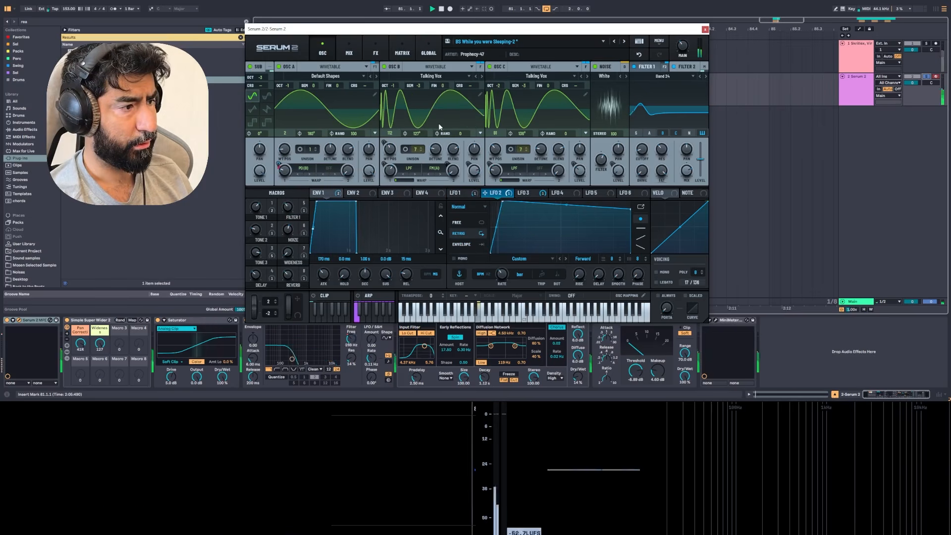
{"action": "key", "text": "space"}
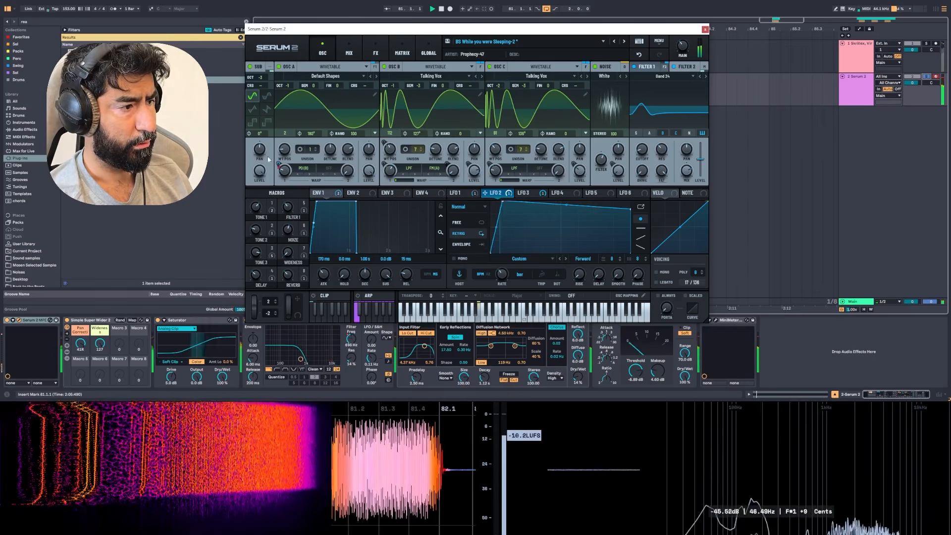
{"action": "key", "text": "space"}
{"action": "key", "text": "space"}
- Re-enable LFO 2's modulation of oscillator A's warp and play the loop with it active
{"action": "right_click", "coordinate": [286, 174]}
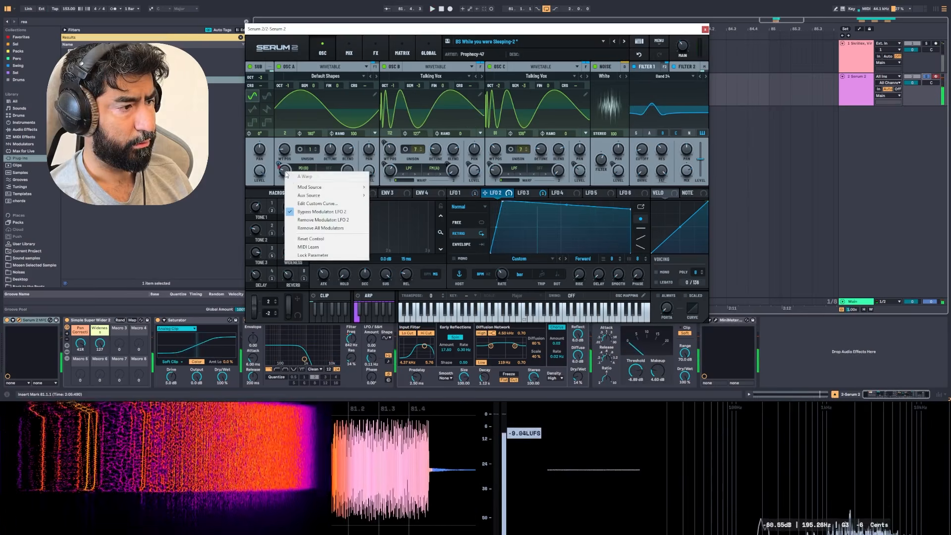
{"action": "left_click", "coordinate": [314, 211]}
{"action": "key", "text": "space"}
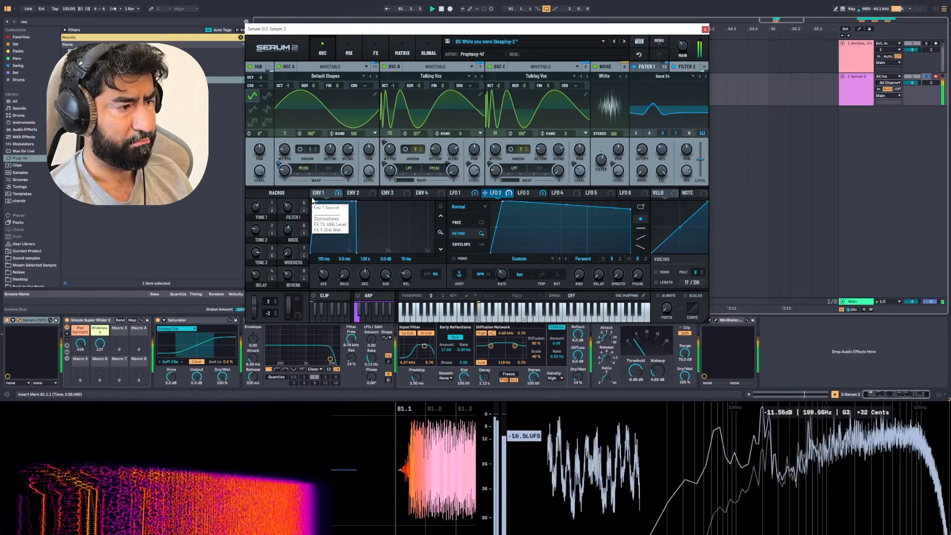
{"action": "key", "text": "space"}
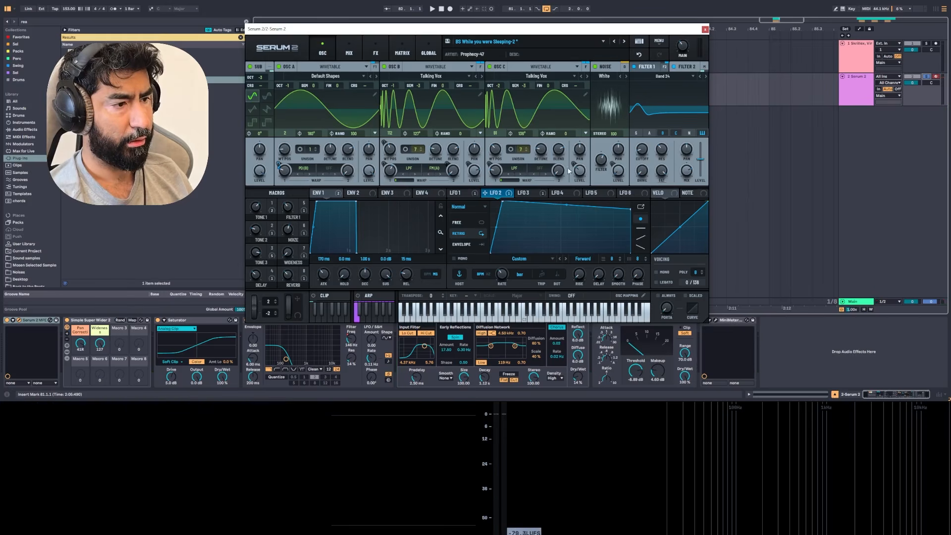
- Display the shape and settings of LFO 3
{"action": "left_click", "coordinate": [538, 193]}
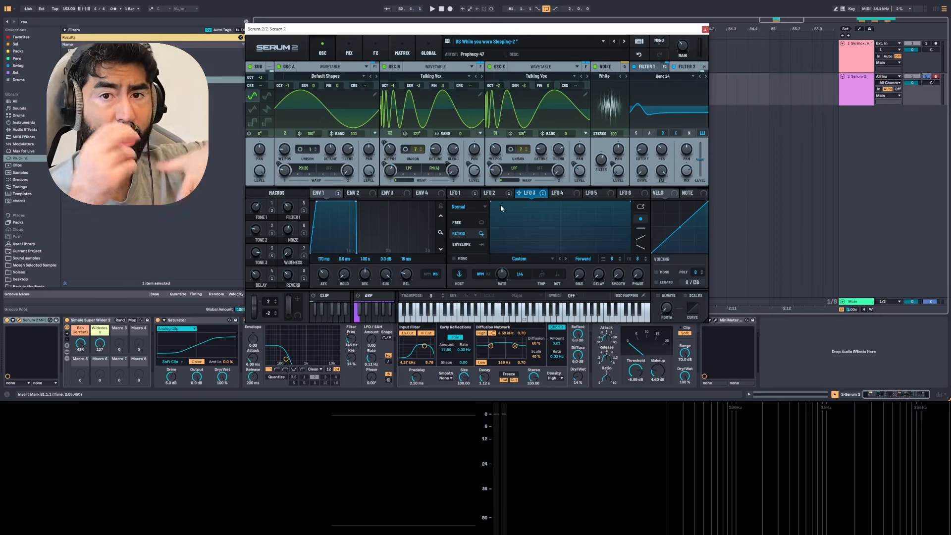
- Open the MIDI clip on the Serum 2 track and examine its note, moving the synth window clear of the clip and back
{"action": "left_click_drag", "start_coordinate": [469, 29], "coordinate": [478, 27]}
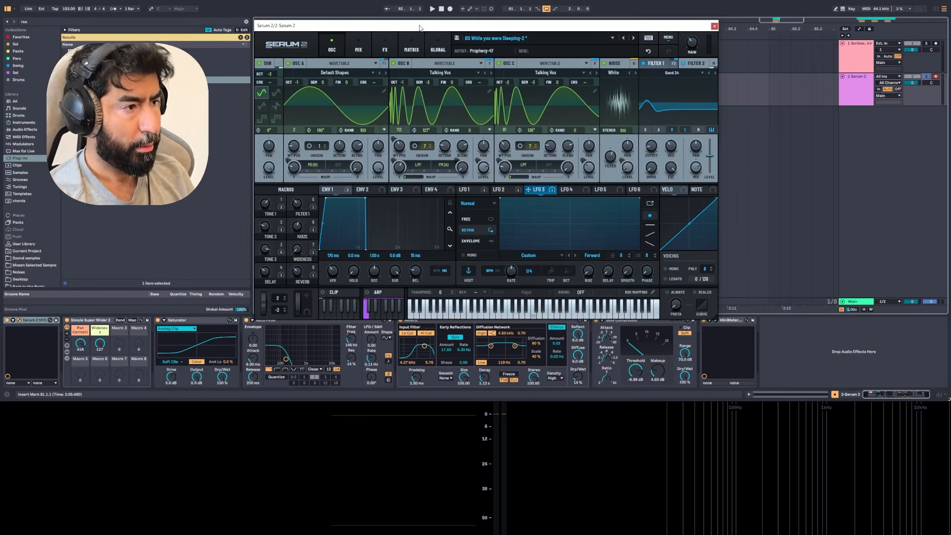
{"action": "left_click_drag", "start_coordinate": [420, 27], "coordinate": [737, 25]}
{"action": "double_click", "coordinate": [473, 78]}
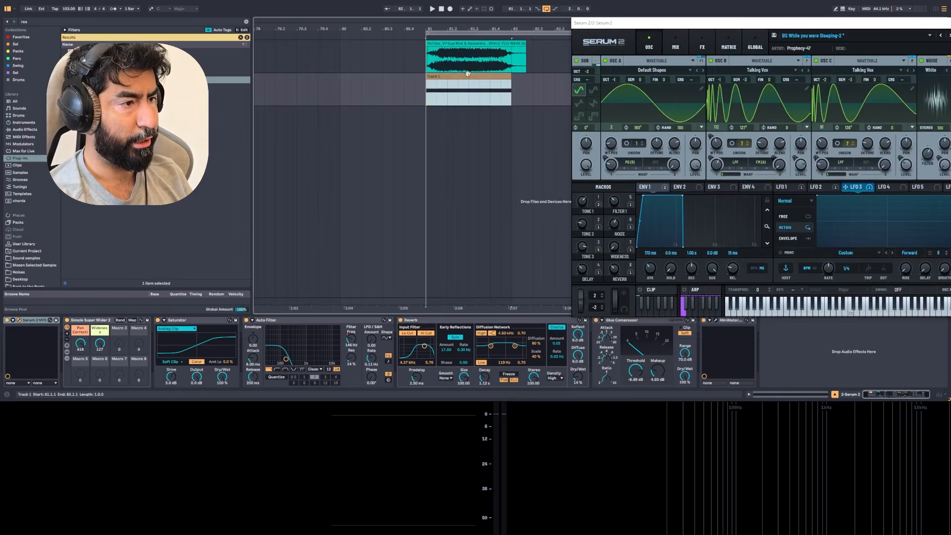
{"action": "left_click", "coordinate": [134, 268]}
{"action": "left_click", "coordinate": [130, 282]}
{"action": "left_click_drag", "start_coordinate": [686, 28], "coordinate": [404, 73]}
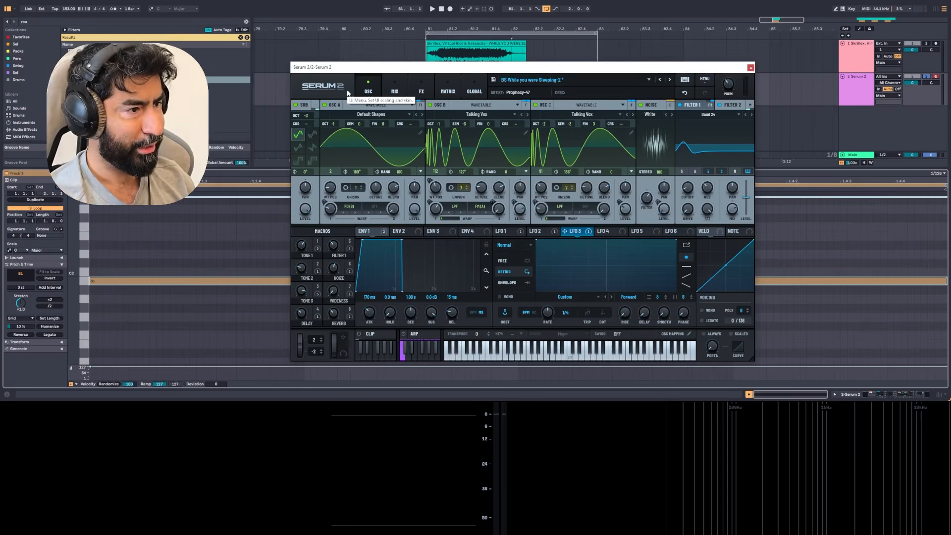
{"action": "left_click_drag", "start_coordinate": [390, 71], "coordinate": [384, 65]}
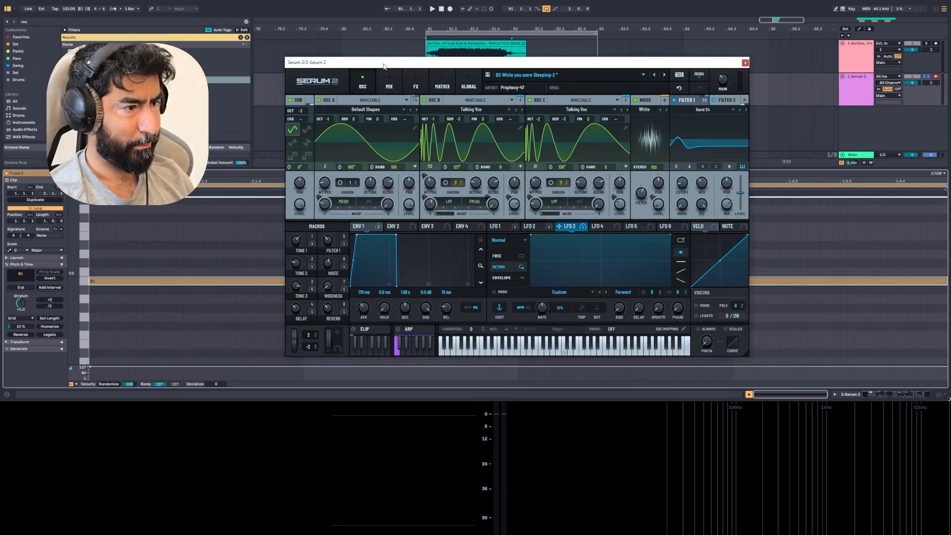
- Display the effects chain of Bus 1 in the enlarged effects view
{"action": "left_click", "coordinate": [413, 85]}
{"action": "left_click", "coordinate": [389, 85]}
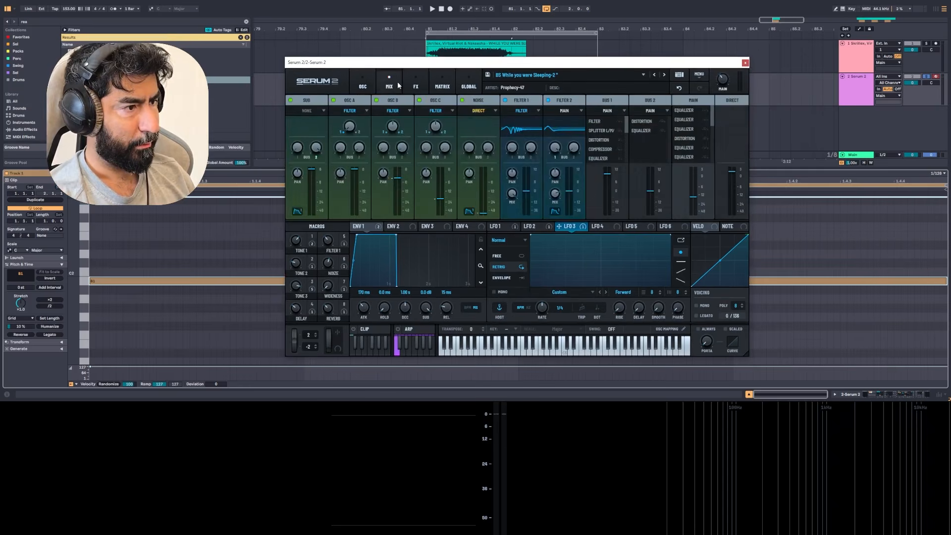
{"action": "left_click", "coordinate": [369, 87]}
{"action": "left_click", "coordinate": [415, 85]}
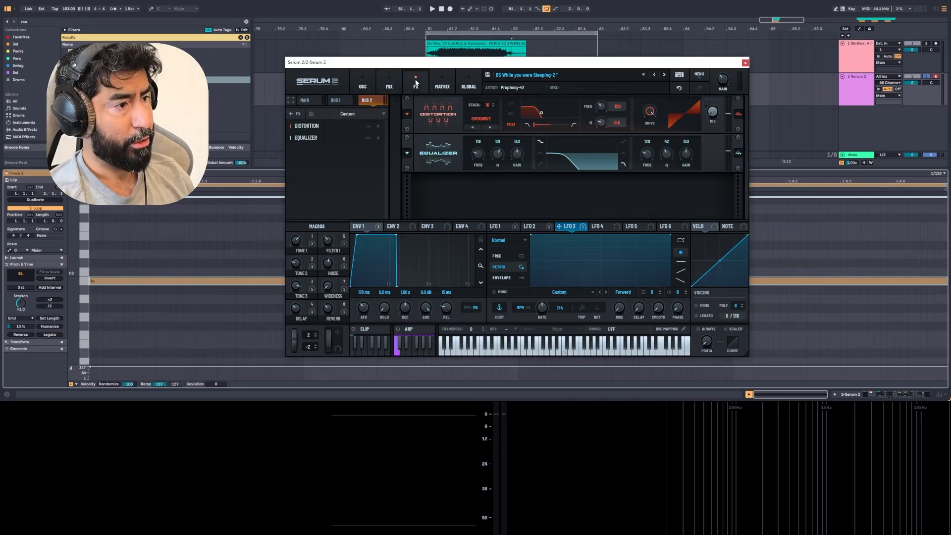
{"action": "left_click", "coordinate": [342, 101]}
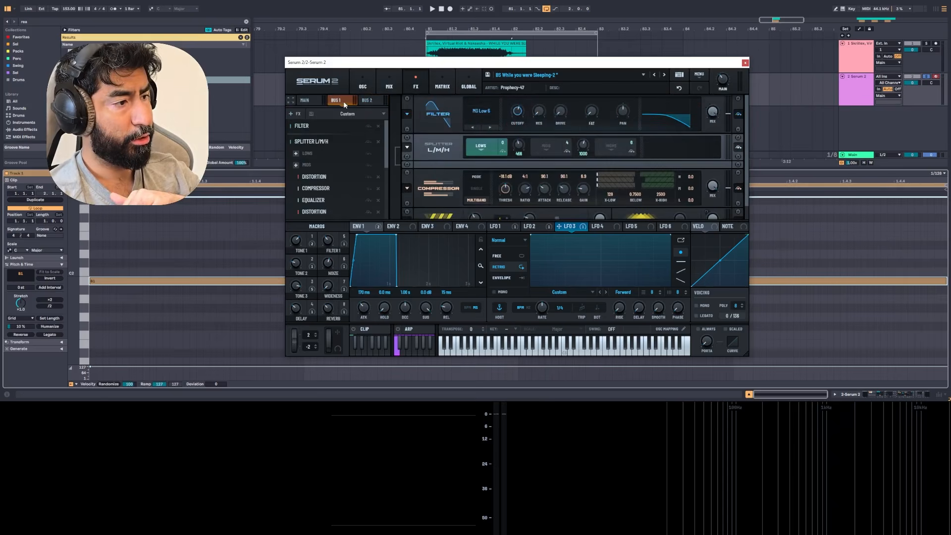
{"action": "left_click", "coordinate": [290, 101]}
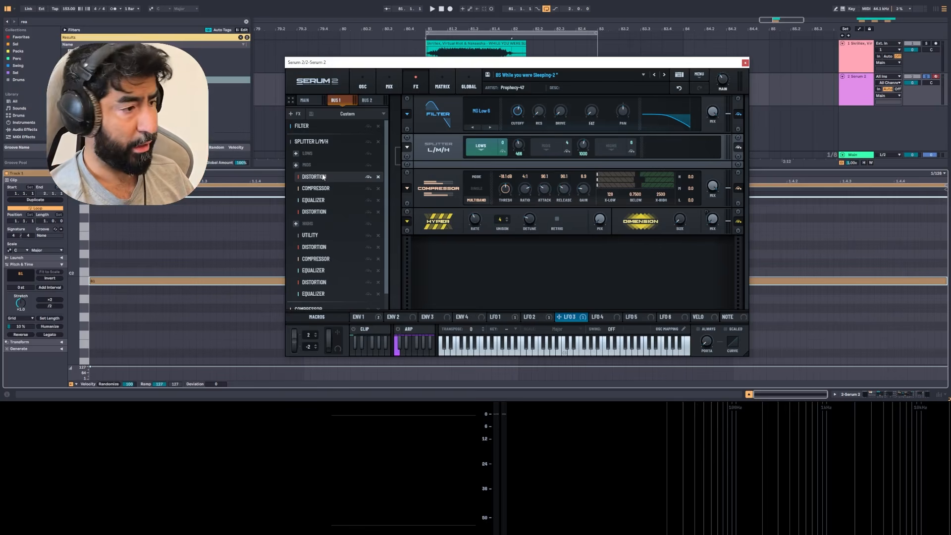
- Examine the effects on the splitter's mids band in Bus 1, including the X-Shaper B curve of its first distortion
{"action": "left_click", "coordinate": [323, 176]}
{"action": "left_click_drag", "start_coordinate": [747, 136], "coordinate": [748, 169]}
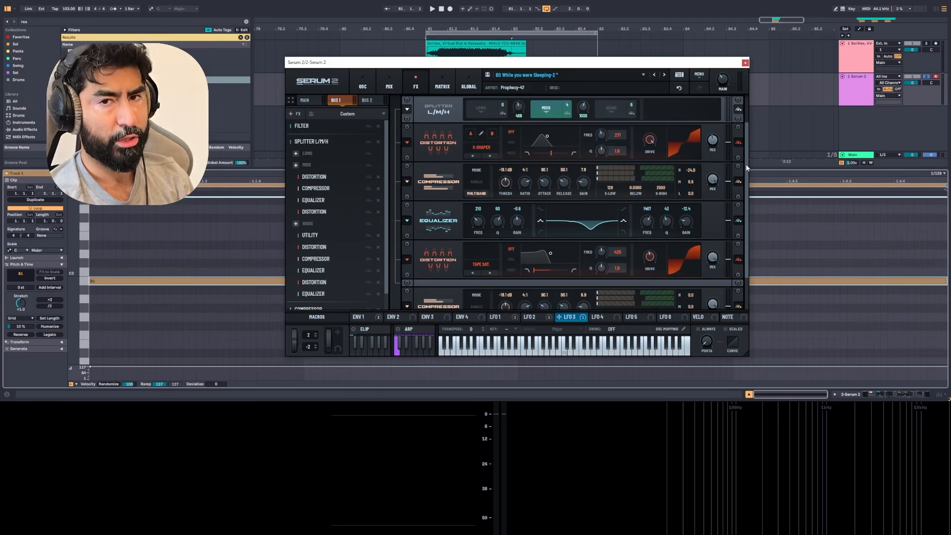
{"action": "left_click", "coordinate": [493, 134]}
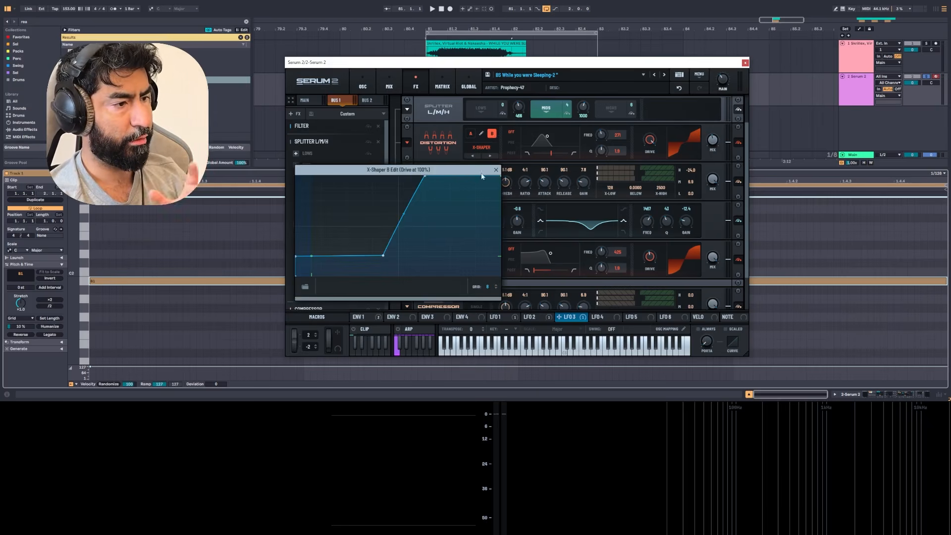
{"action": "left_click", "coordinate": [495, 169]}
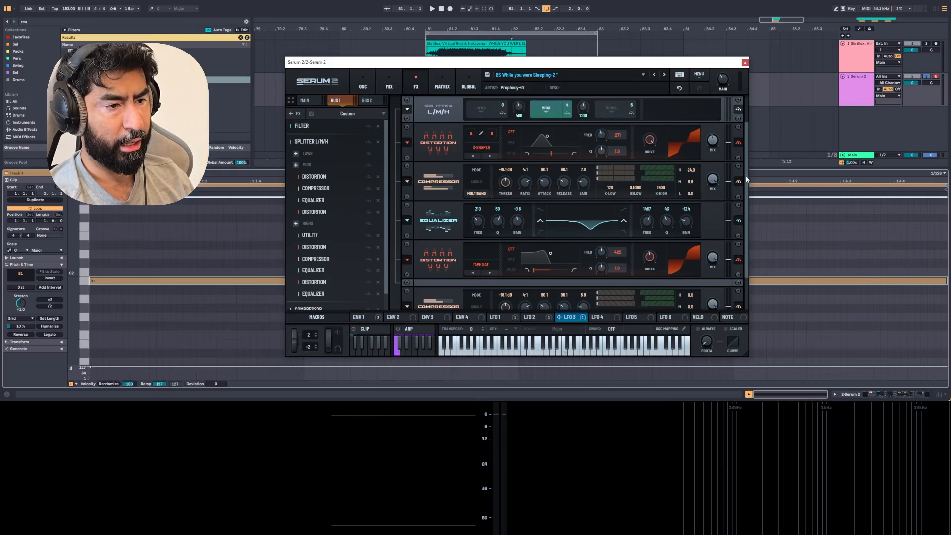
{"action": "left_click_drag", "start_coordinate": [747, 179], "coordinate": [746, 186]}
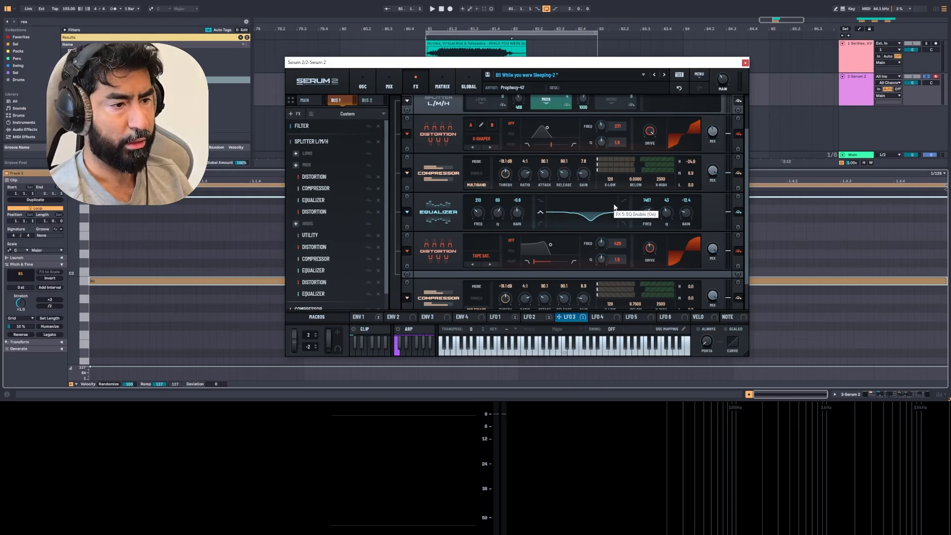
{"action": "scroll", "coordinate": [747, 196], "scroll_direction": "down", "scroll_amount": 1}
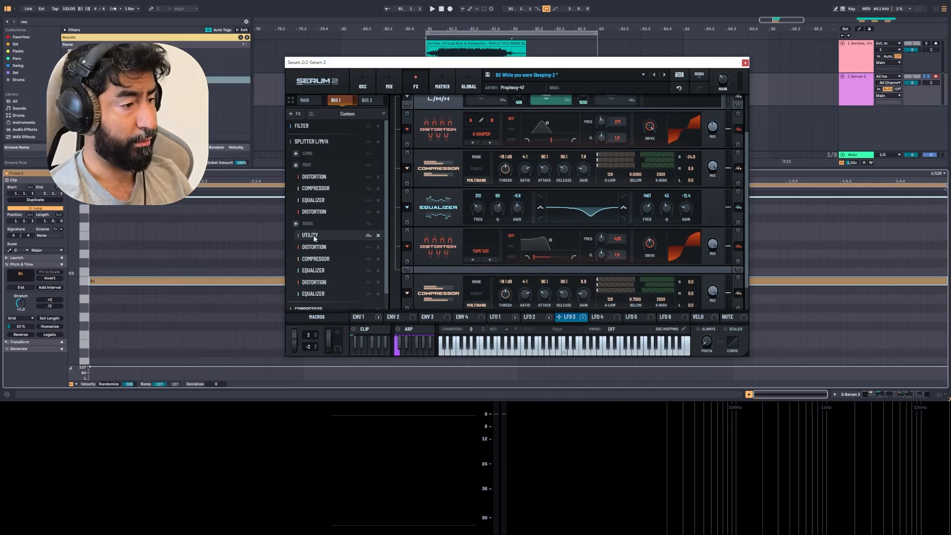
- Examine the effects on the splitter's highs band in Bus 1, from the Utility down to the Hyper/Dimension module after the splitter
{"action": "left_click", "coordinate": [314, 236]}
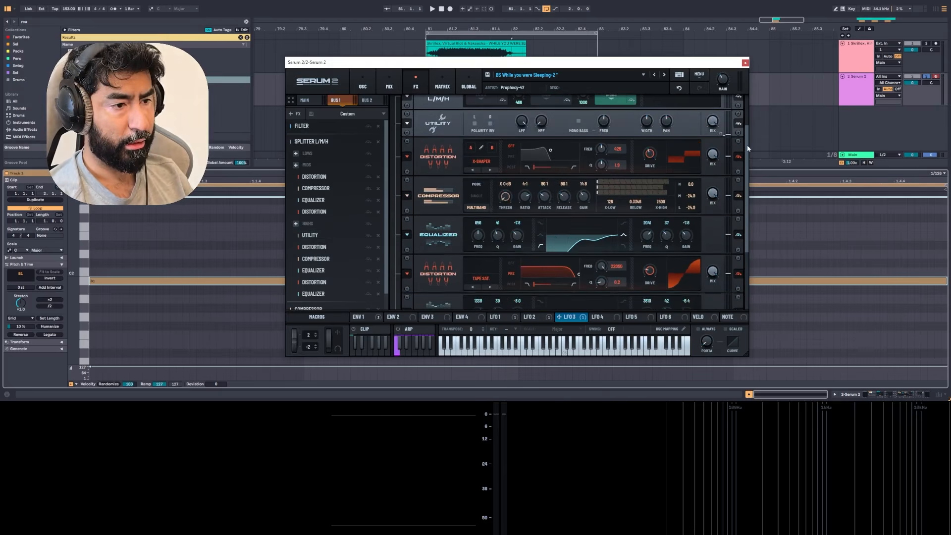
{"action": "left_click_drag", "start_coordinate": [747, 145], "coordinate": [747, 149]}
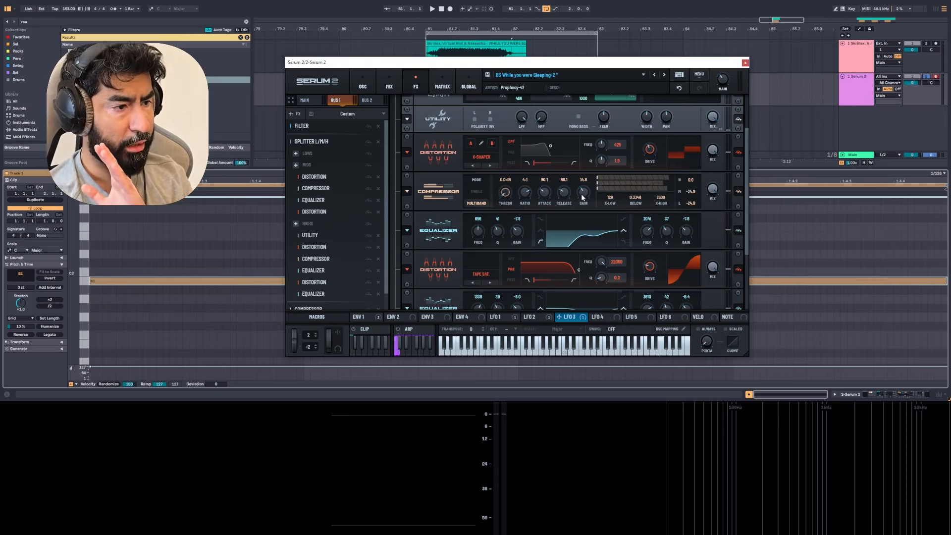
{"action": "left_click_drag", "start_coordinate": [746, 172], "coordinate": [746, 191]}
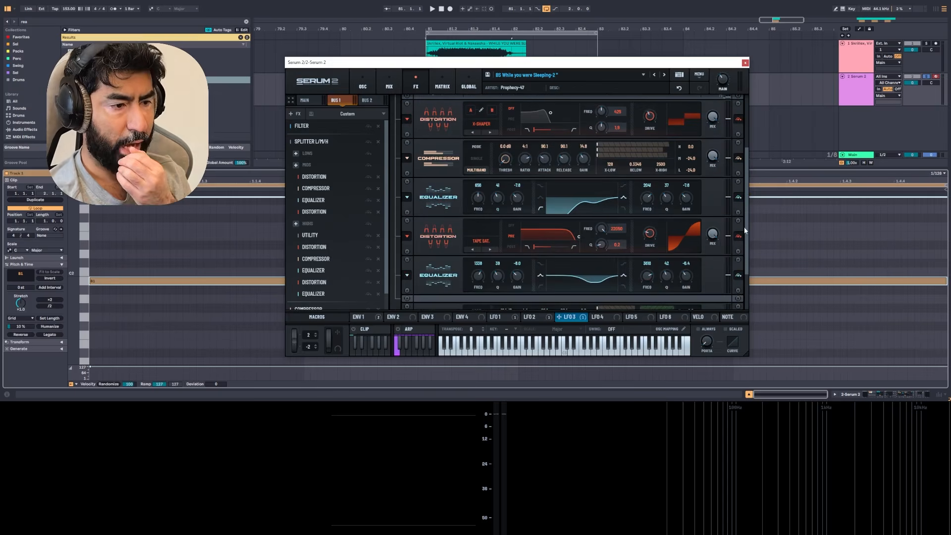
{"action": "scroll", "coordinate": [746, 241], "scroll_direction": "down", "scroll_amount": 2}
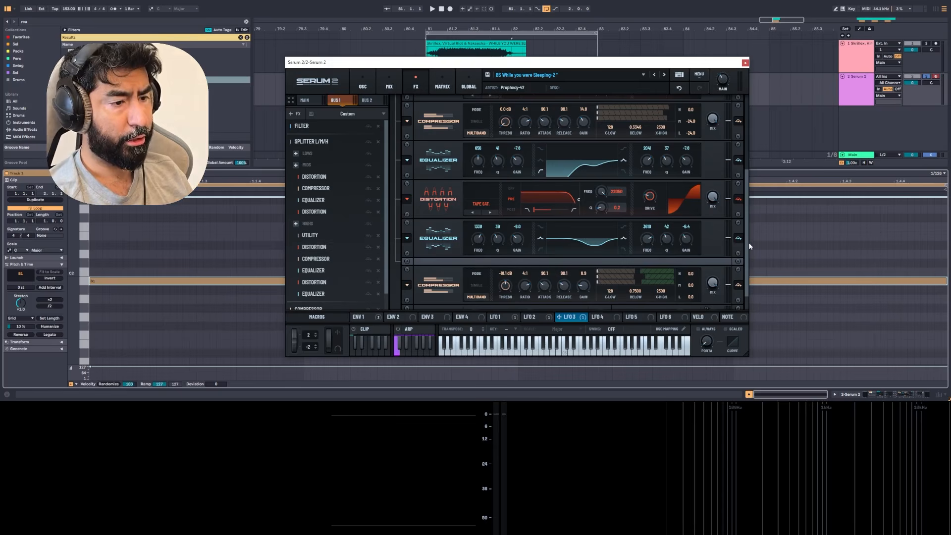
{"action": "scroll", "coordinate": [746, 243], "scroll_direction": "down", "scroll_amount": 1}
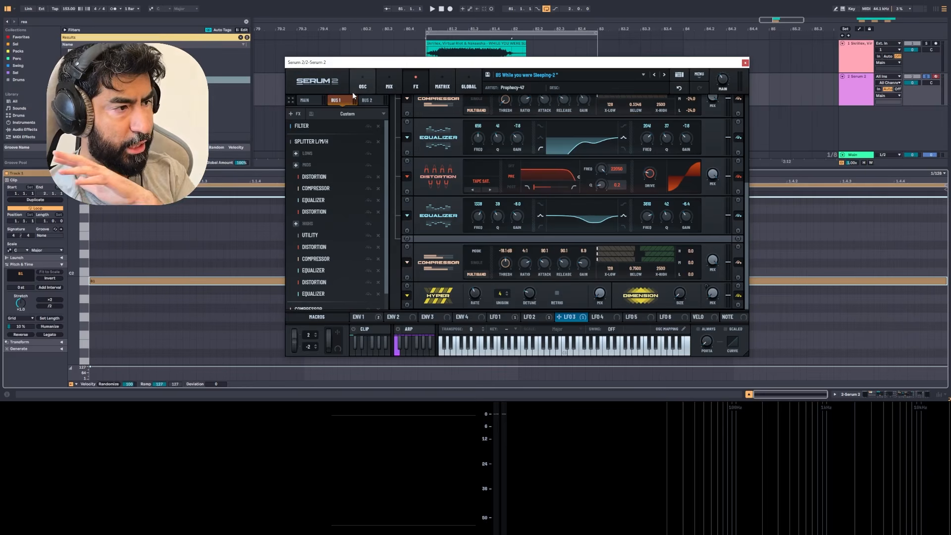
- Restore the compact effects view, select the Simple Super Wider 2 rack on the Serum 2 track and play the loop twice
{"action": "left_click", "coordinate": [291, 100]}
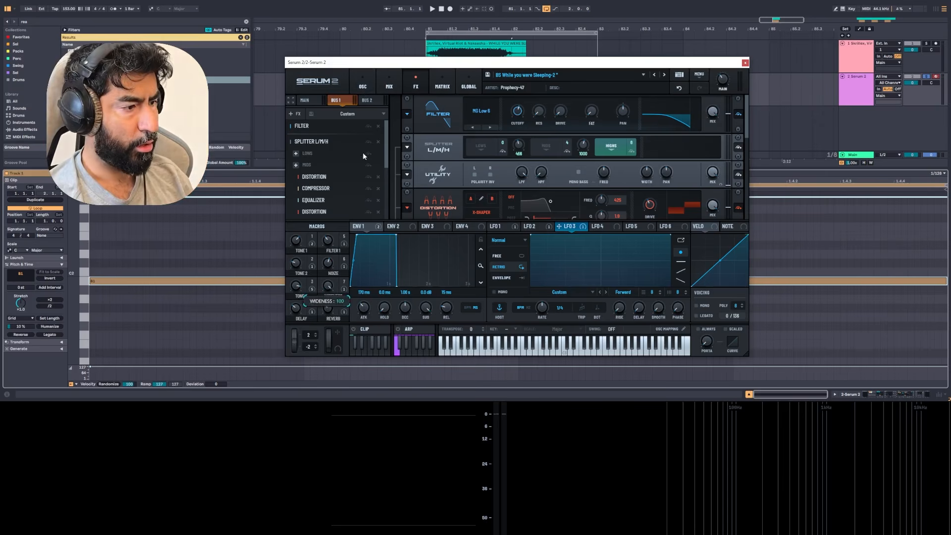
{"action": "left_click", "coordinate": [858, 84]}
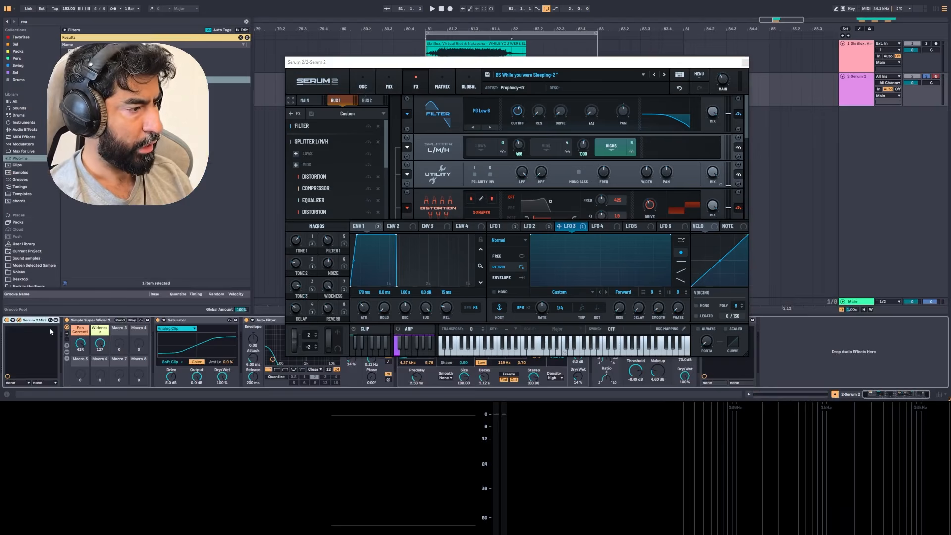
{"action": "left_click", "coordinate": [79, 320]}
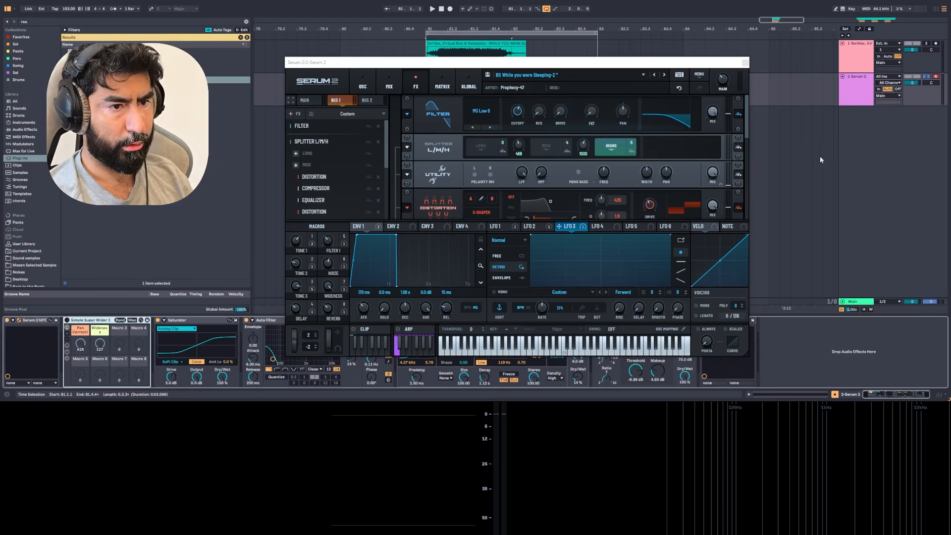
{"action": "key", "text": "space"}
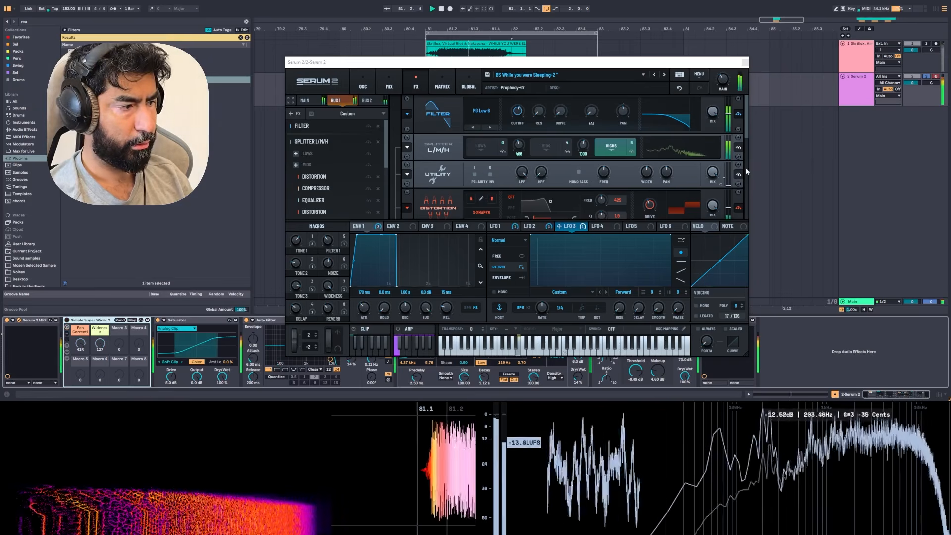
{"action": "key", "text": "space"}
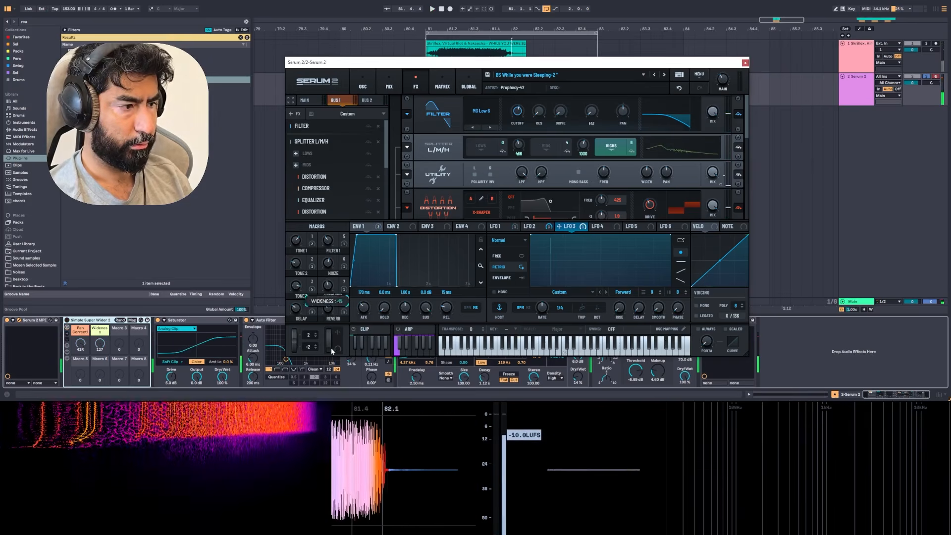
{"action": "key", "text": "space"}
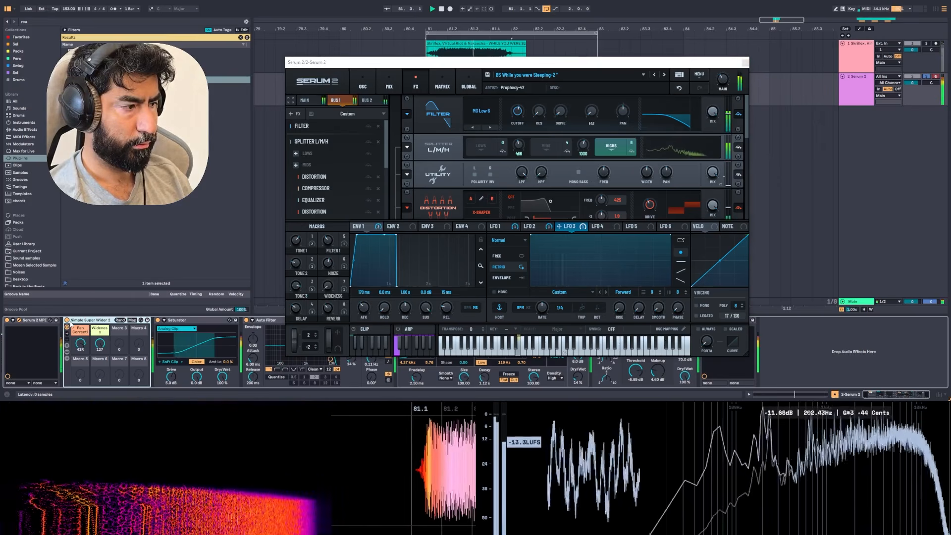
{"action": "key", "text": "space"}
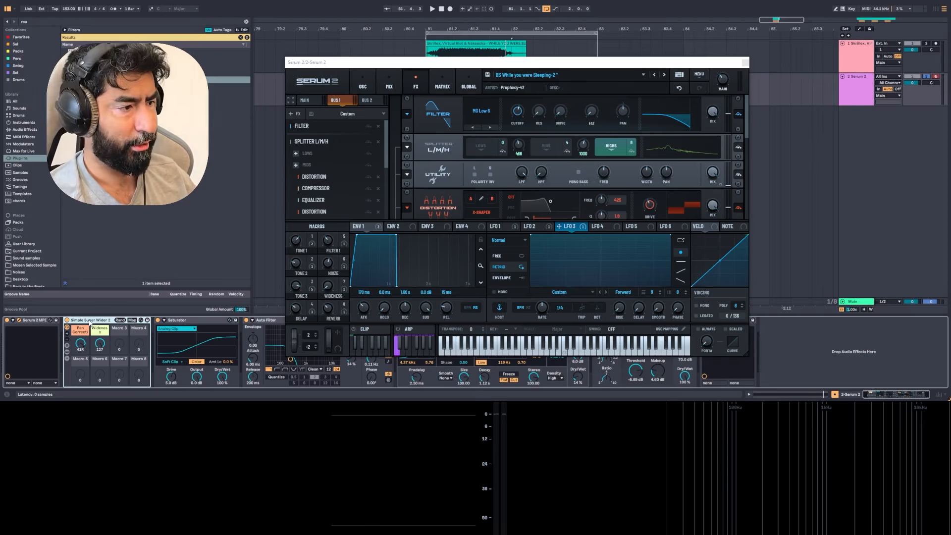
- Display the Main bus effects in the enlarged view and examine its chain of equalizers, distortion and compressor
{"action": "left_click", "coordinate": [336, 103]}
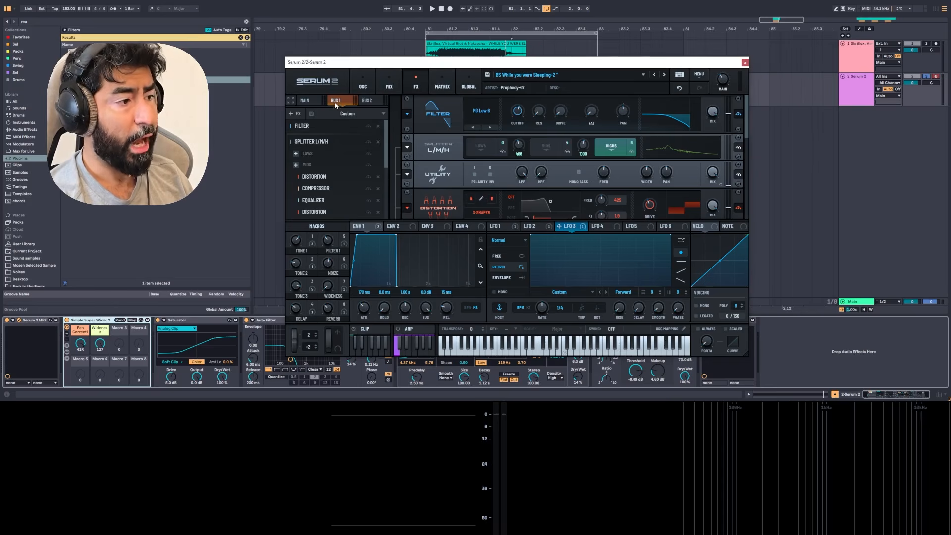
{"action": "left_click", "coordinate": [305, 102]}
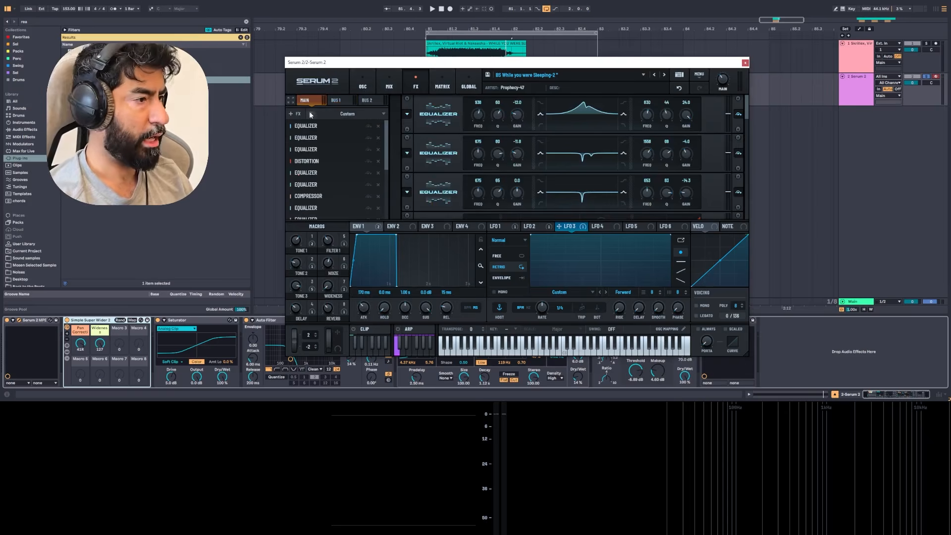
{"action": "left_click", "coordinate": [310, 113]}
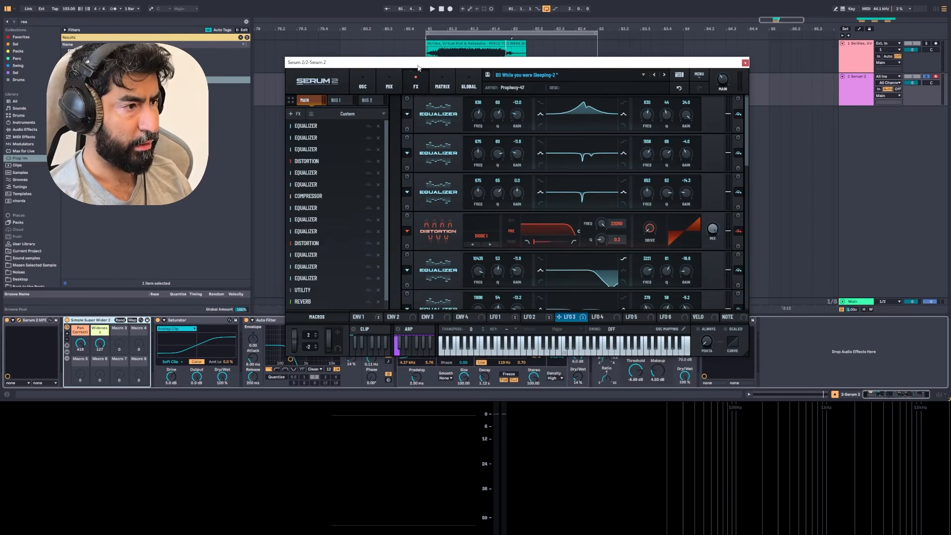
{"action": "left_click_drag", "start_coordinate": [417, 66], "coordinate": [410, 63]}
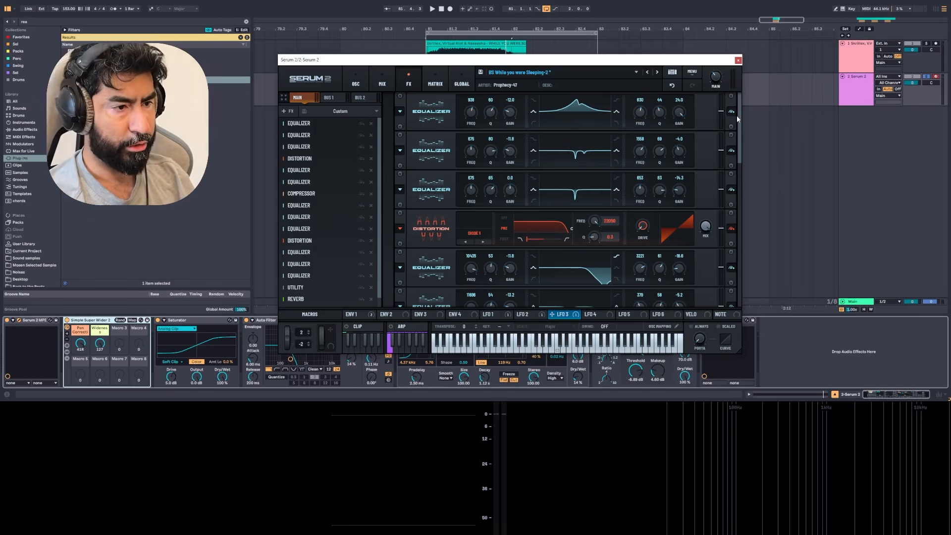
{"action": "scroll", "coordinate": [612, 134], "scroll_direction": "down", "scroll_amount": 3}
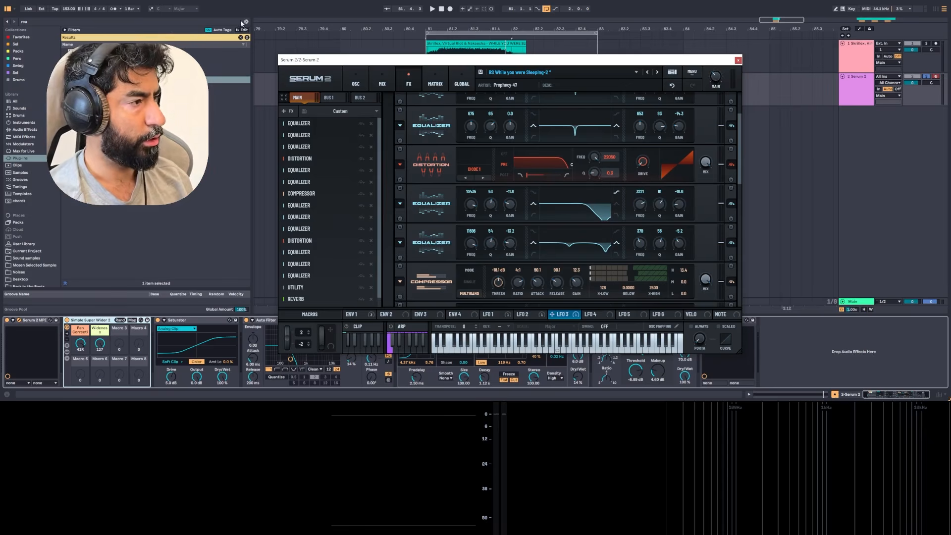
- Insert FabFilter Pro-Q 3 between Serum 2 and the Simple Super Wider 2 rack, open its editor and play the loop
{"action": "left_click", "coordinate": [34, 23]}
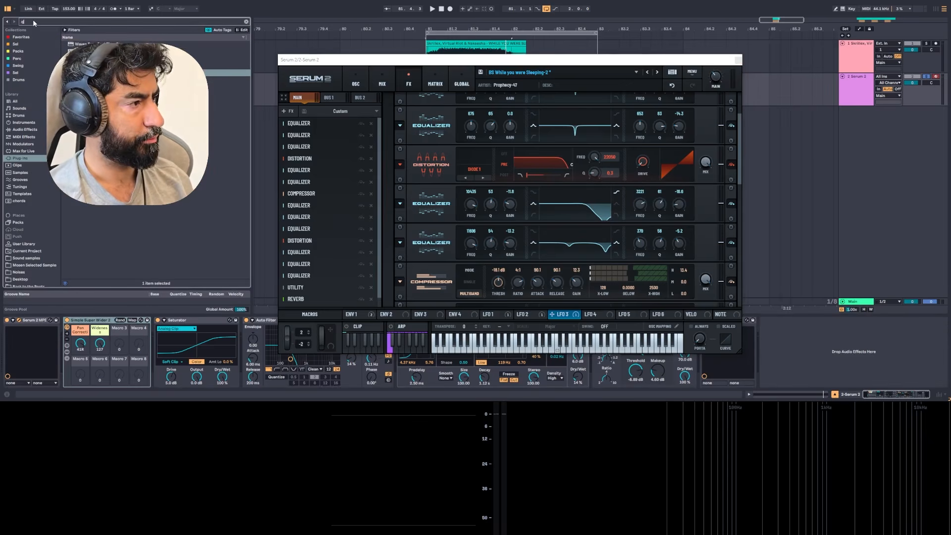
{"action": "type", "text": "q 3"}
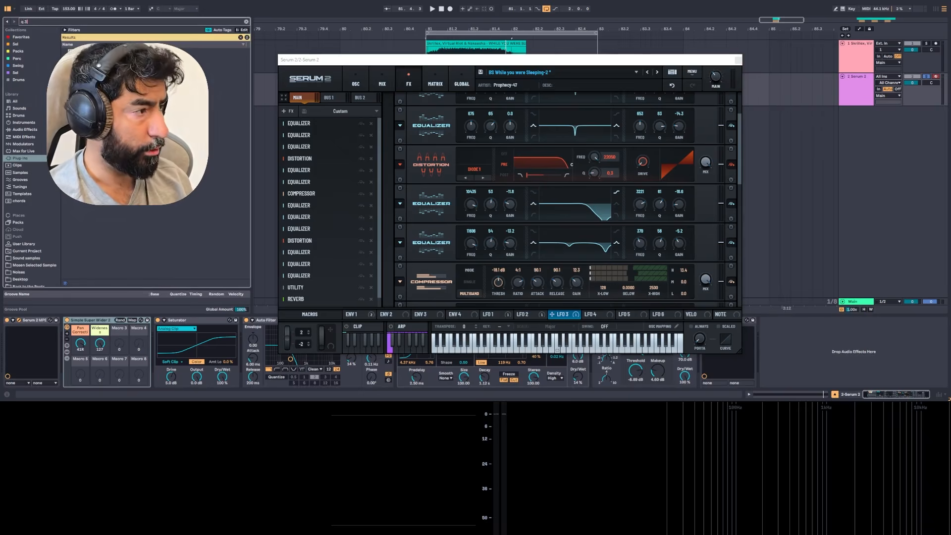
{"action": "left_click_drag", "start_coordinate": [99, 51], "coordinate": [114, 332]}
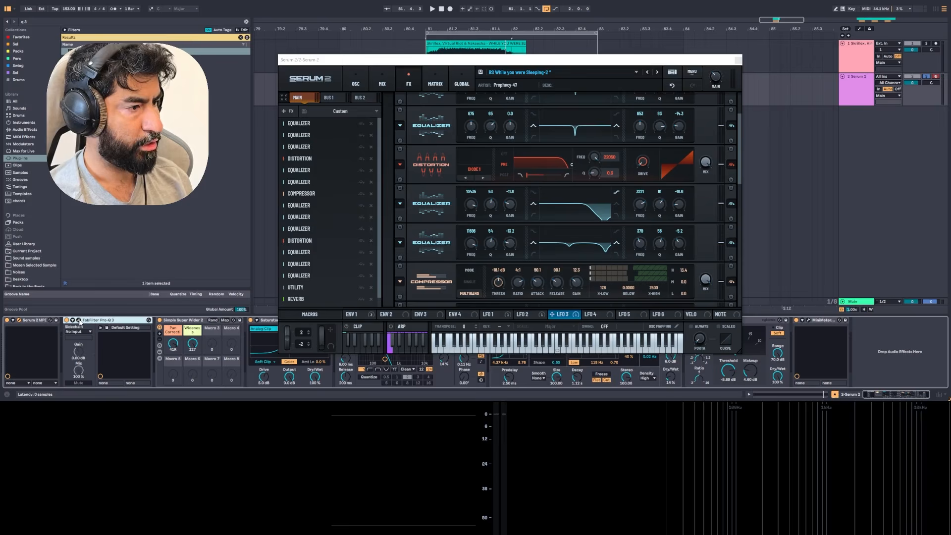
{"action": "left_click", "coordinate": [78, 320]}
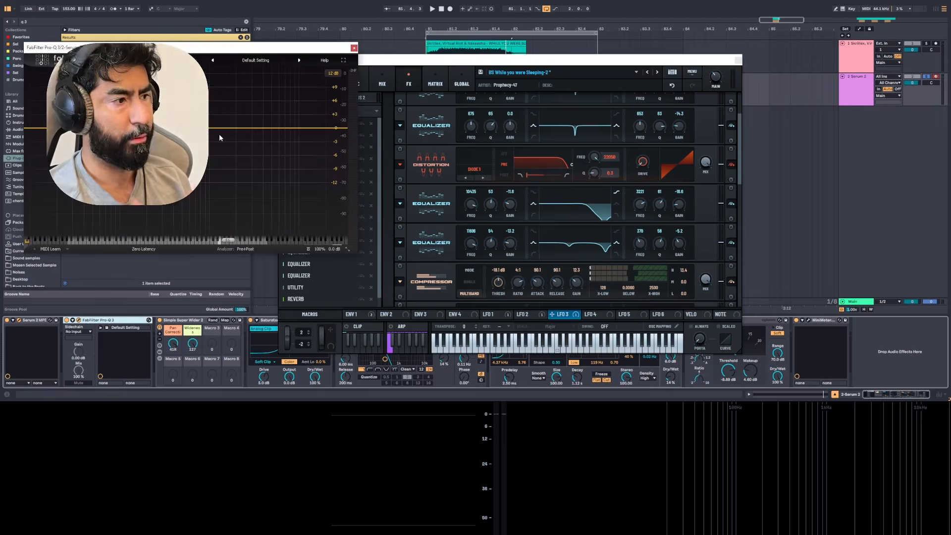
{"action": "key", "text": "space"}
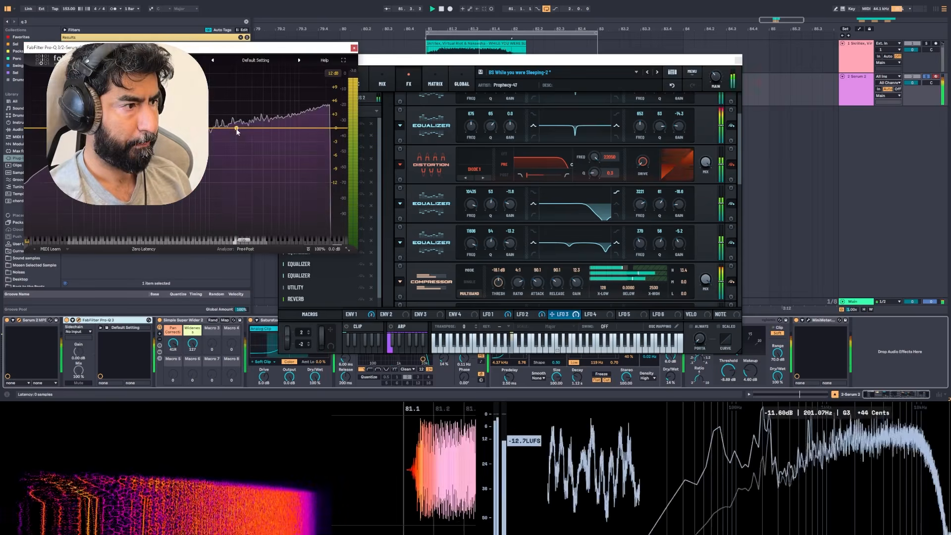
- Add a bell cut of about 4.7 dB around 20 kHz in Pro-Q 3 while the loop plays and stop playback
{"action": "double_click", "coordinate": [312, 153]}
{"action": "left_click_drag", "start_coordinate": [311, 153], "coordinate": [326, 151]}
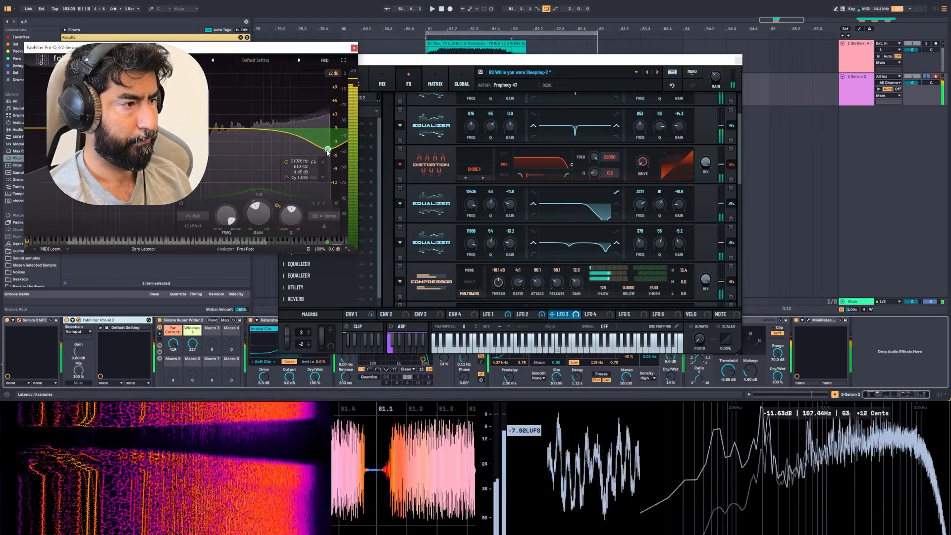
{"action": "key", "text": "space"}
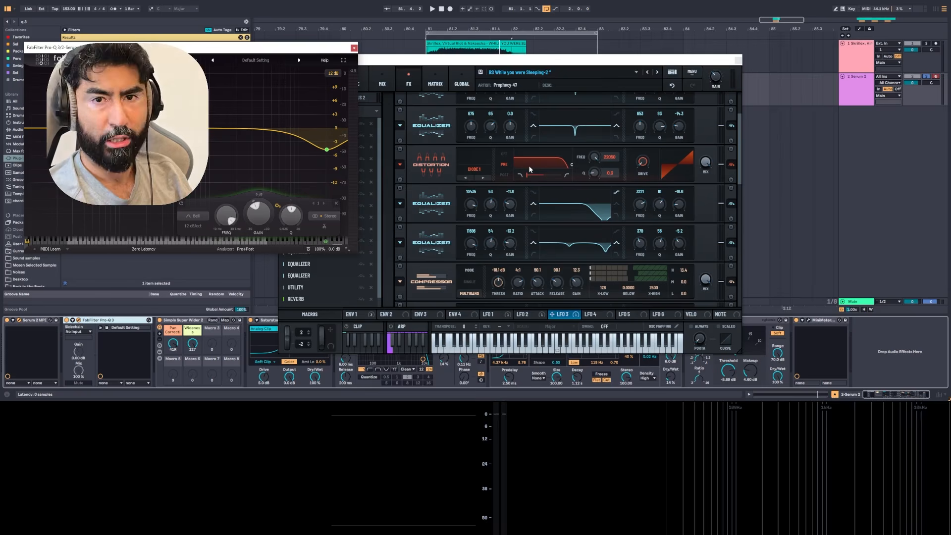
- Delete the high-frequency band, close the Pro-Q 3 editor and remove Pro-Q 3 from the Serum 2 track
{"action": "mouse_move", "coordinate": [293, 163]}
{"action": "right_click", "coordinate": [326, 150]}
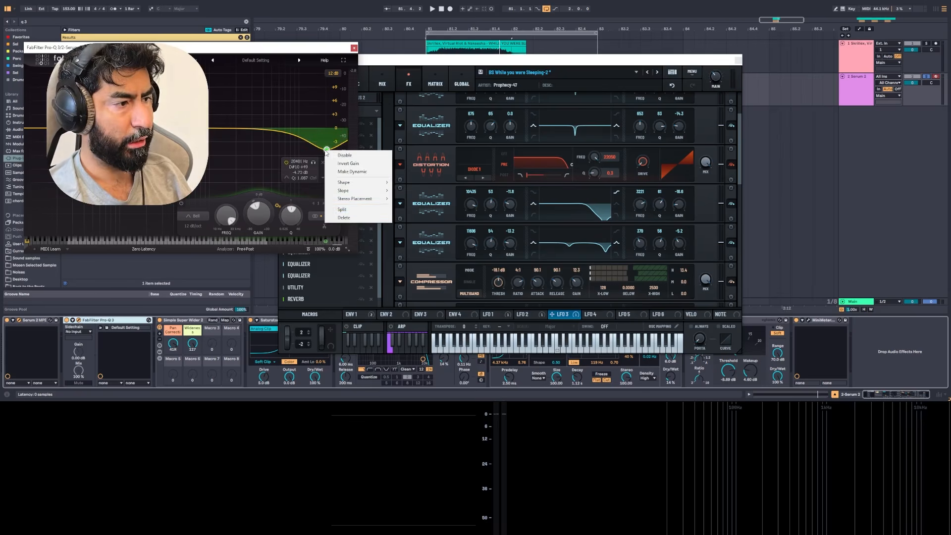
{"action": "left_click", "coordinate": [361, 218]}
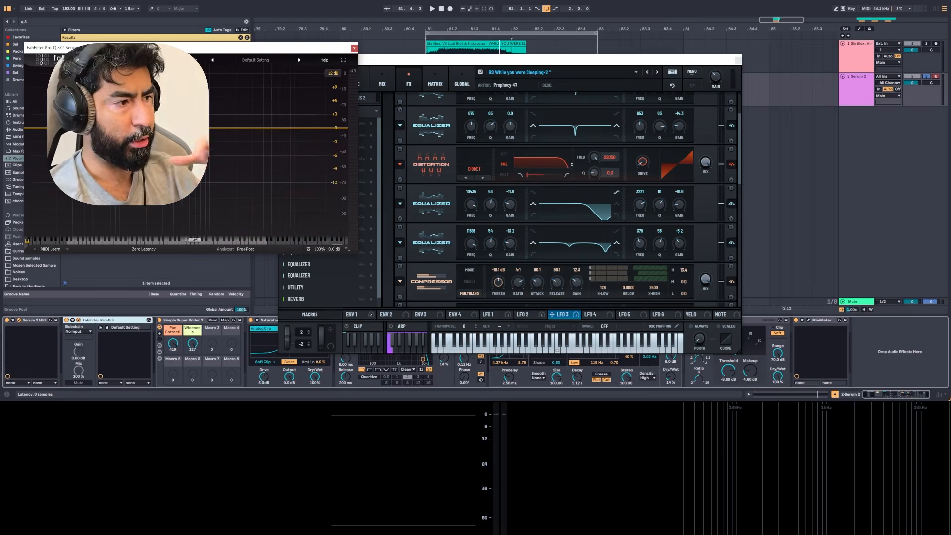
{"action": "left_click", "coordinate": [352, 49]}
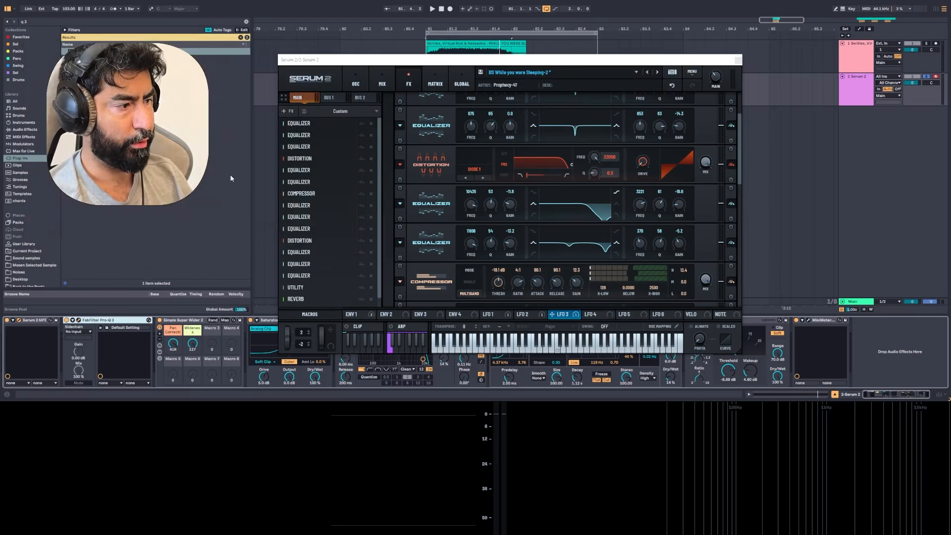
{"action": "left_click", "coordinate": [120, 321]}
{"action": "key", "text": "Delete"}
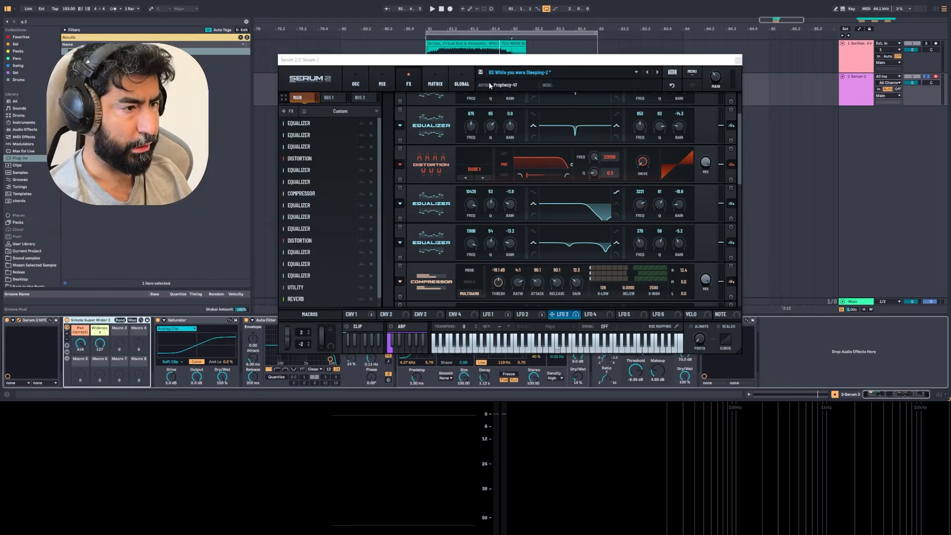
- Reposition the Serum 2 window, look over the Main bus equalizers and inspect the oscillators and noise source
{"action": "left_click_drag", "start_coordinate": [482, 60], "coordinate": [461, 53]}
{"action": "left_click_drag", "start_coordinate": [719, 153], "coordinate": [721, 162]}
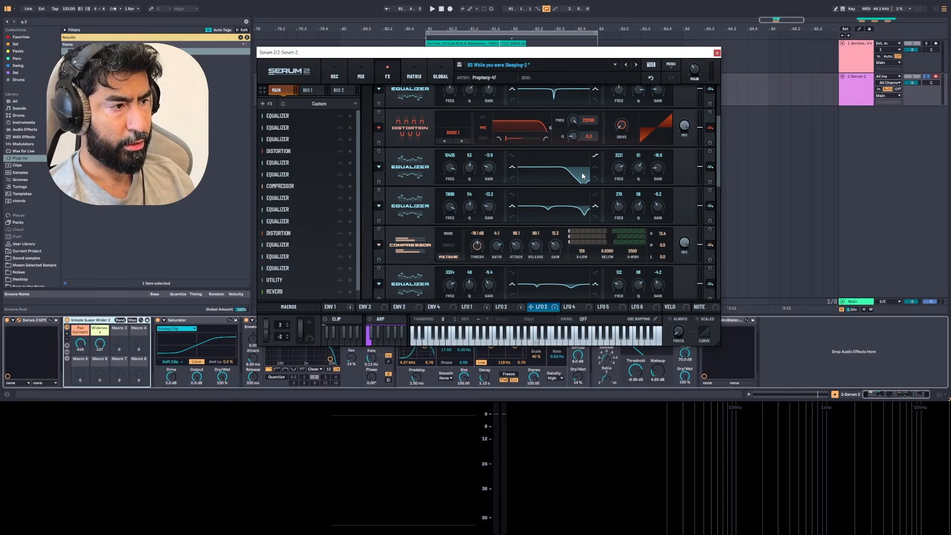
{"action": "left_click", "coordinate": [334, 74]}
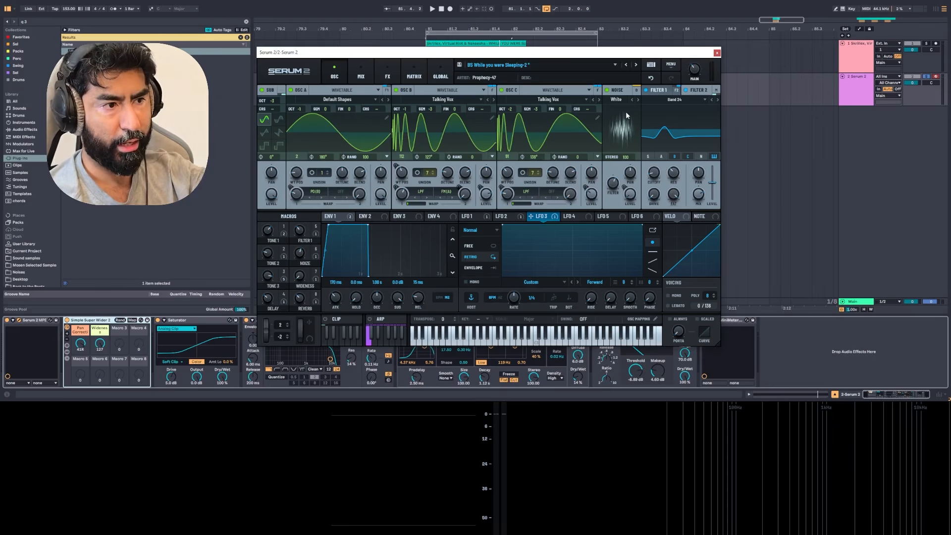
- Examine the Main bus effects from the first equalizer through the multiband compressor down to the Overdrive distortion
{"action": "left_click", "coordinate": [387, 76]}
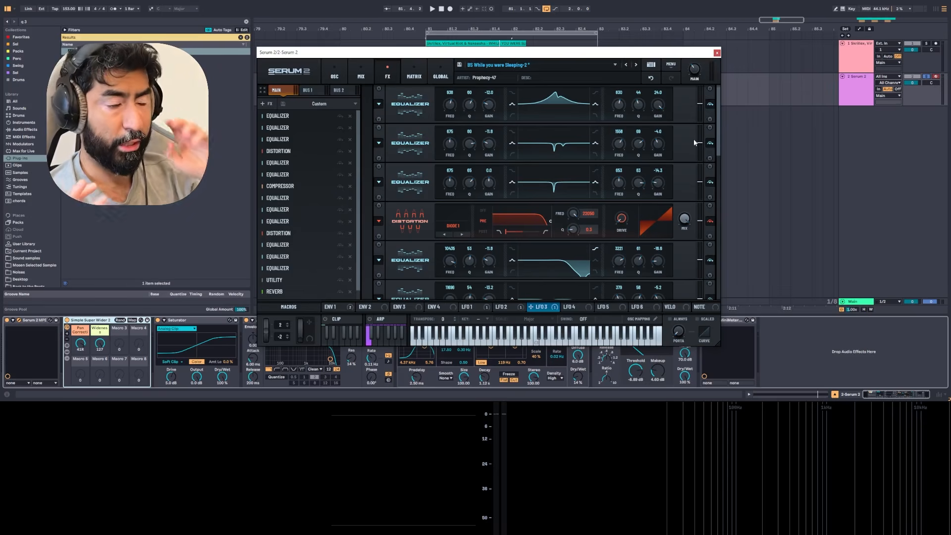
{"action": "scroll", "coordinate": [721, 133], "scroll_direction": "down", "scroll_amount": 3}
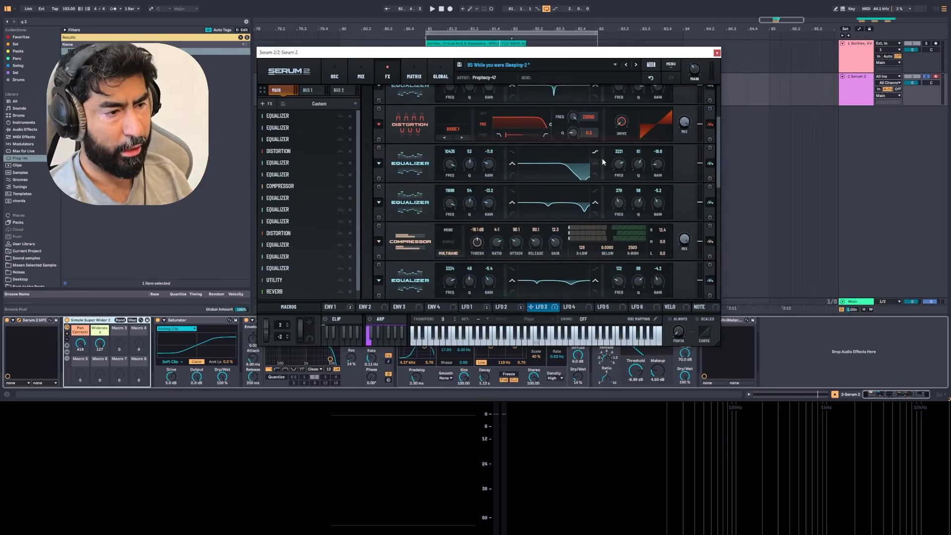
{"action": "scroll", "coordinate": [719, 158], "scroll_direction": "down", "scroll_amount": 1}
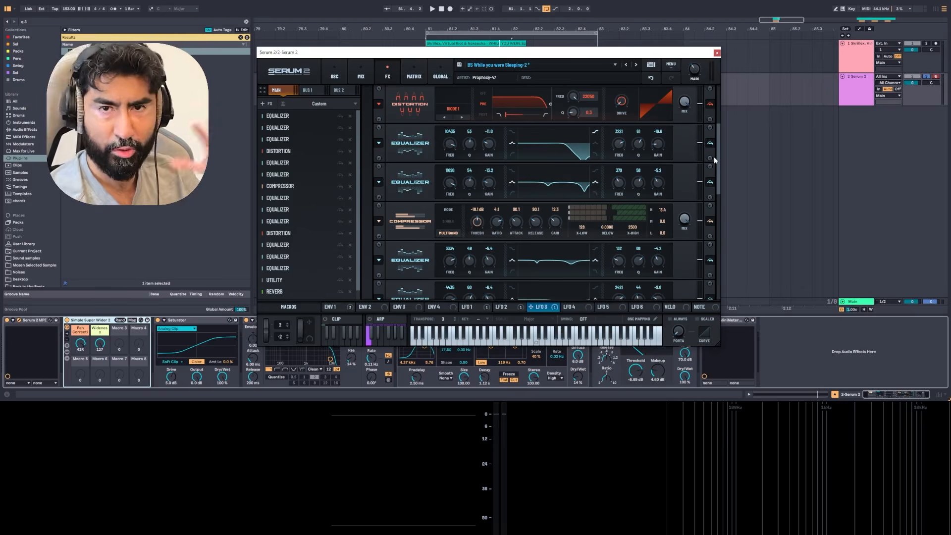
{"action": "left_click_drag", "start_coordinate": [716, 157], "coordinate": [717, 169]}
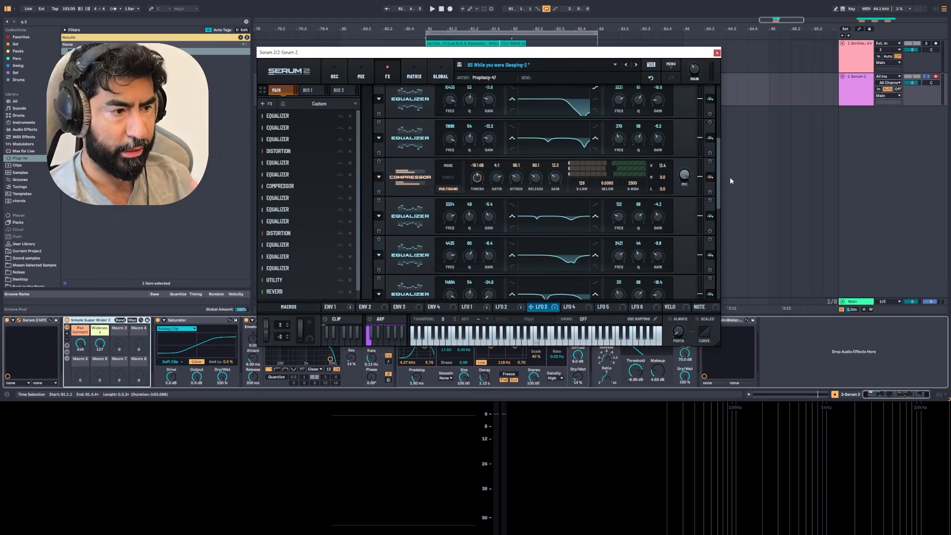
{"action": "left_click_drag", "start_coordinate": [718, 189], "coordinate": [720, 225]}
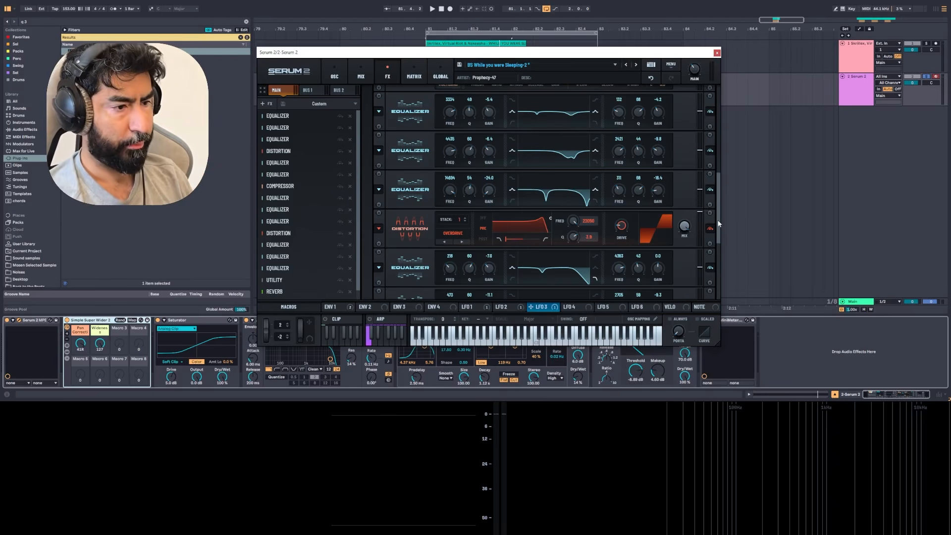
{"action": "scroll", "coordinate": [720, 223], "scroll_direction": "down", "scroll_amount": 1}
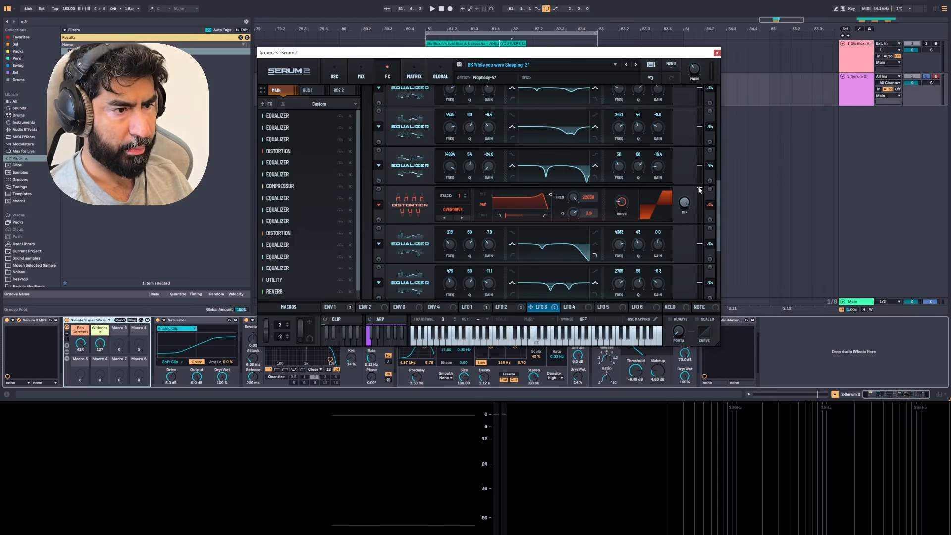
- Check the level after the Overdrive distortion and play the loop, comparing the effects chain with the oscillators page
{"action": "mouse_move", "coordinate": [700, 187]}
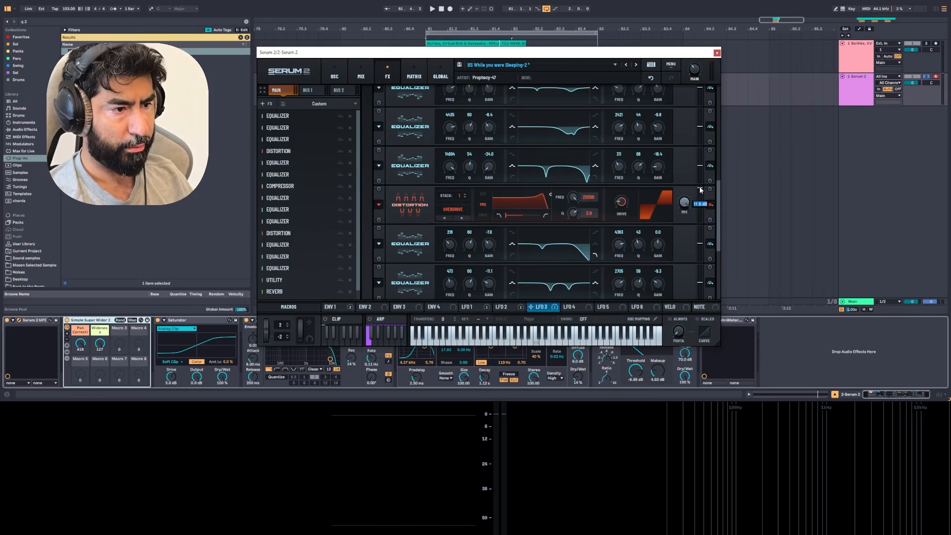
{"action": "key", "text": "space"}
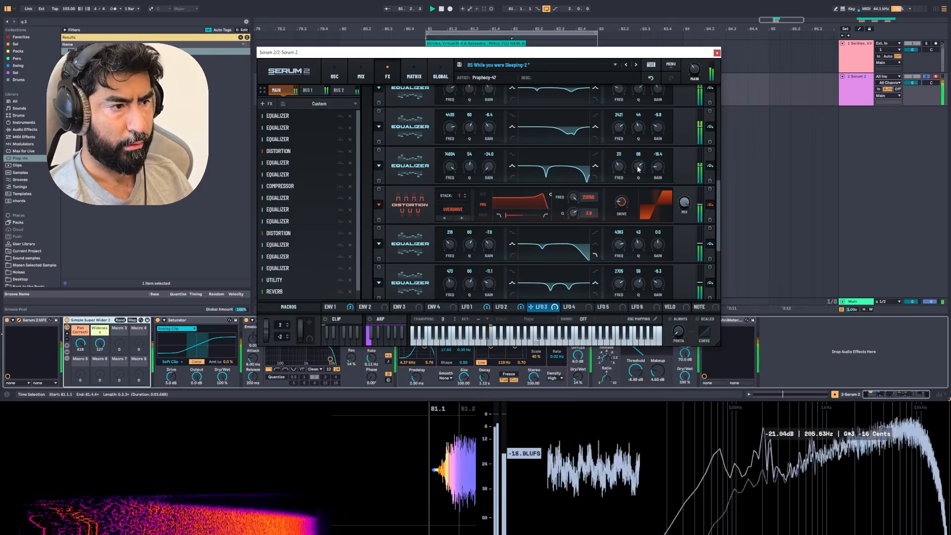
{"action": "left_click", "coordinate": [344, 71]}
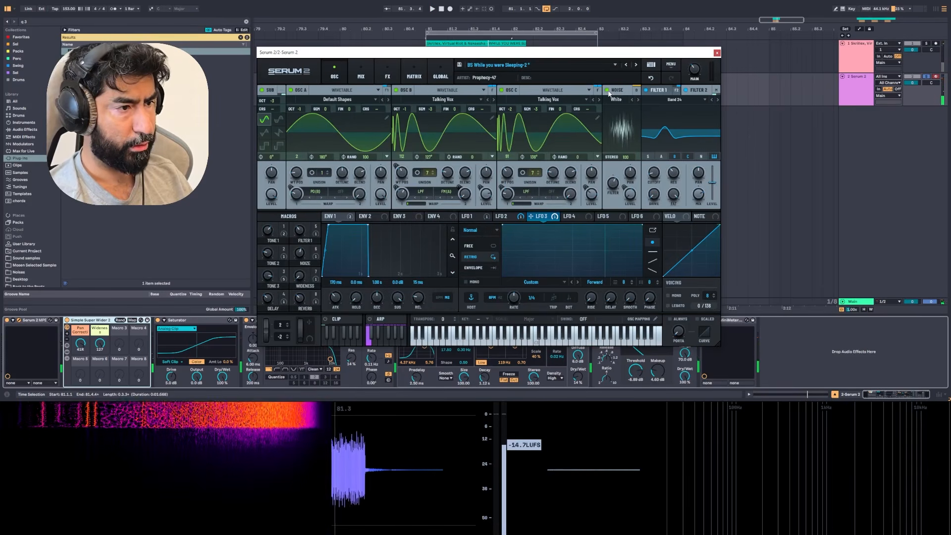
{"action": "left_click", "coordinate": [399, 76]}
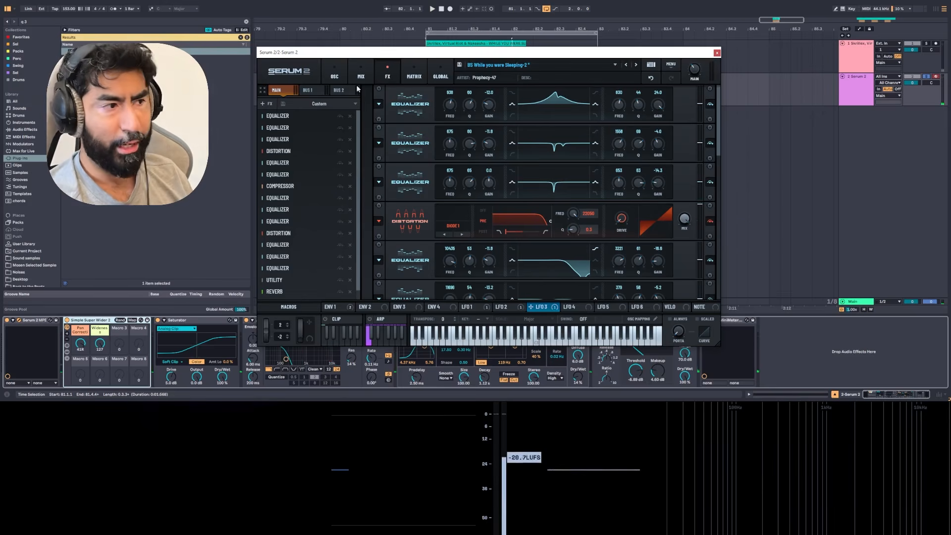
{"action": "left_click", "coordinate": [336, 78]}
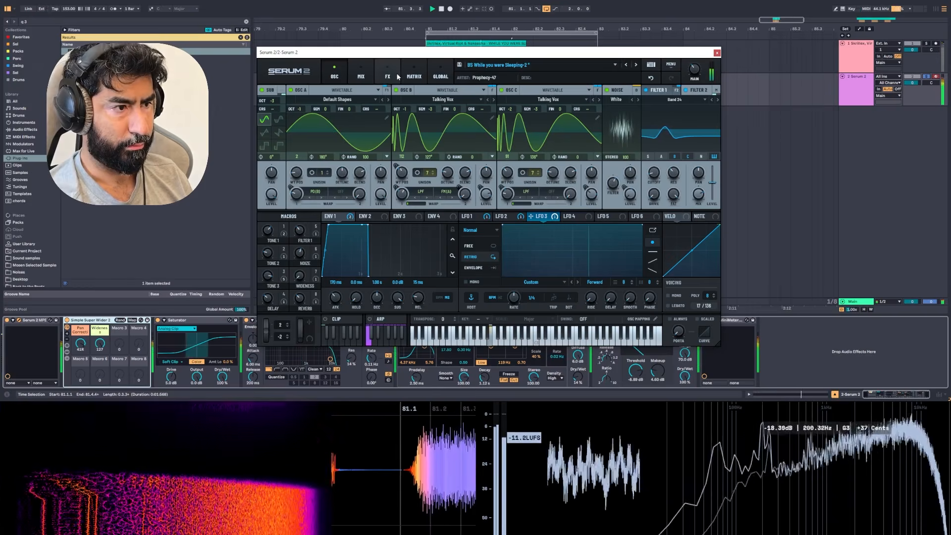
- Examine the last Main bus effects from the Overdrive distortion to the Utility, Reverb and Delay, including Env 1's destinations
{"action": "left_click", "coordinate": [389, 76]}
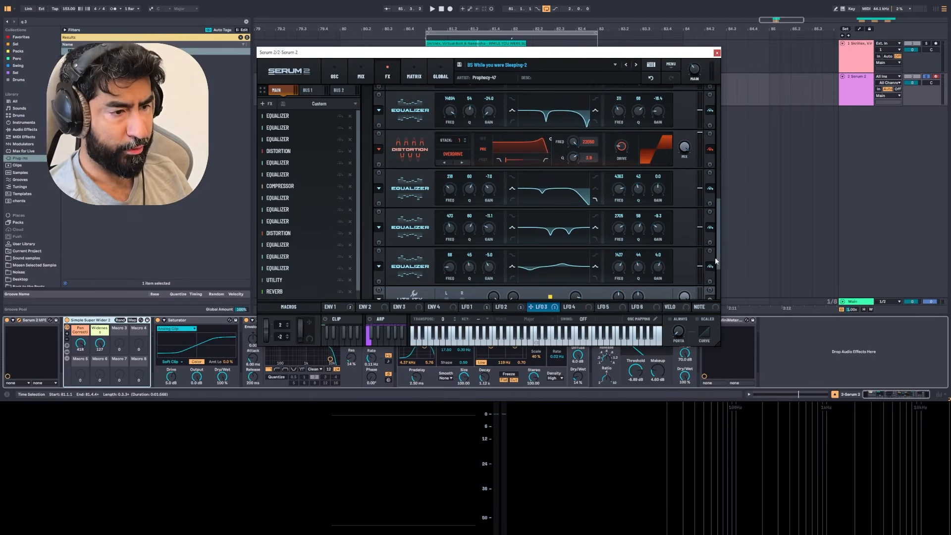
{"action": "left_click_drag", "start_coordinate": [720, 253], "coordinate": [720, 260]}
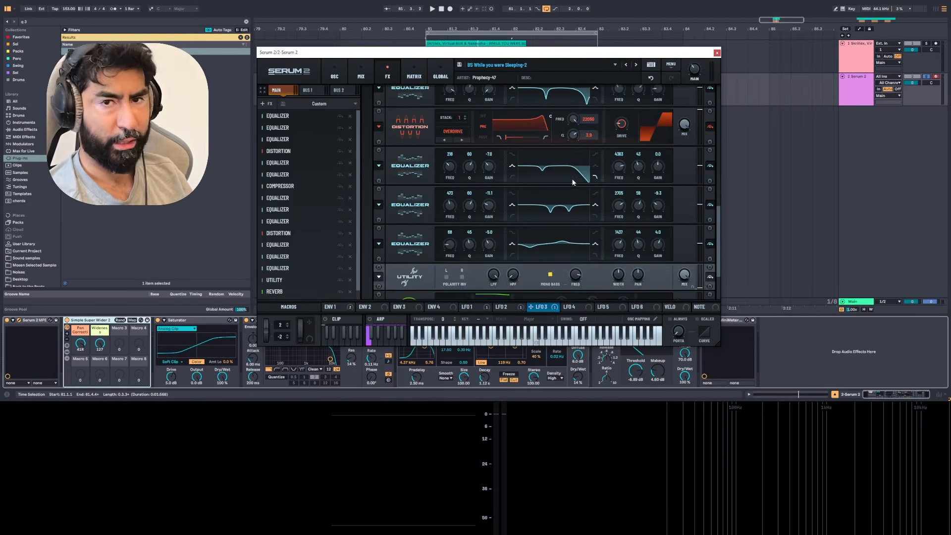
{"action": "scroll", "coordinate": [500, 208], "scroll_direction": "down", "scroll_amount": 3}
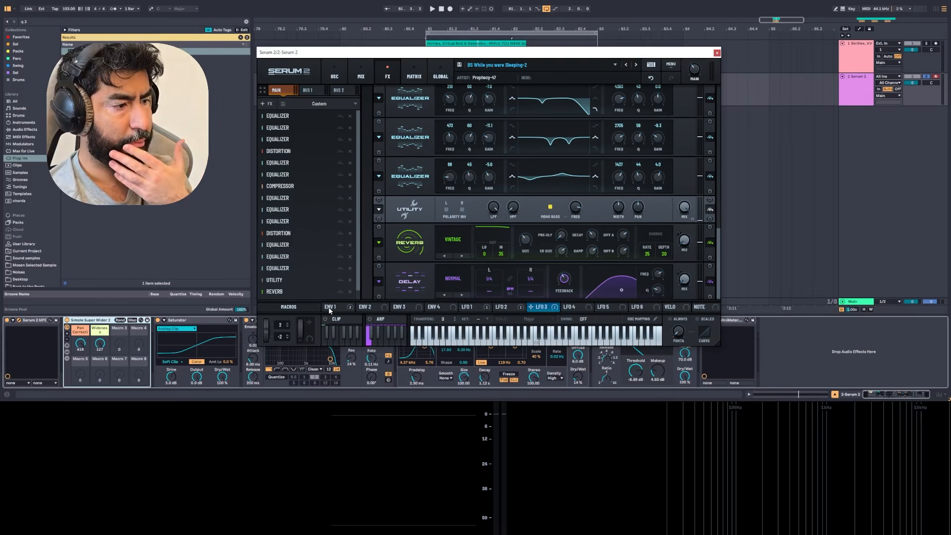
{"action": "mouse_move", "coordinate": [330, 310]}
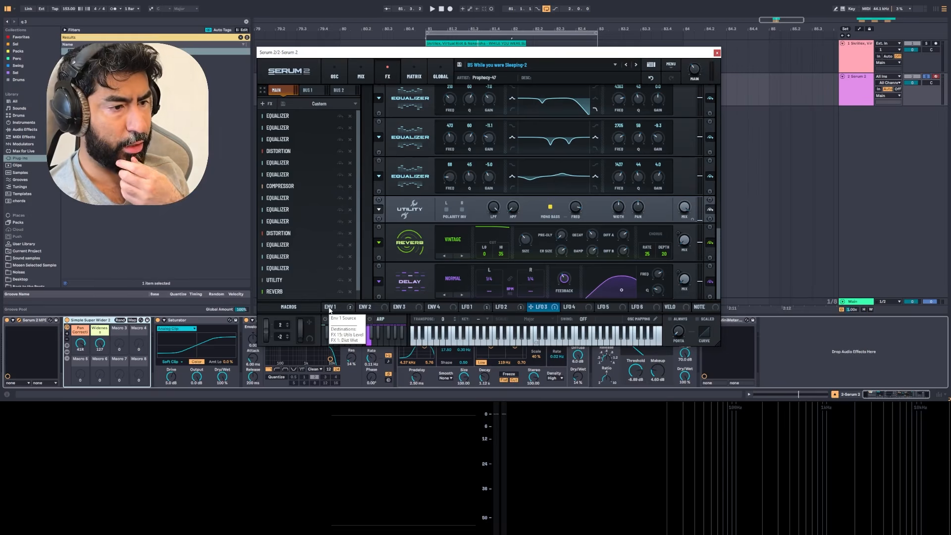
{"action": "mouse_move", "coordinate": [703, 223]}
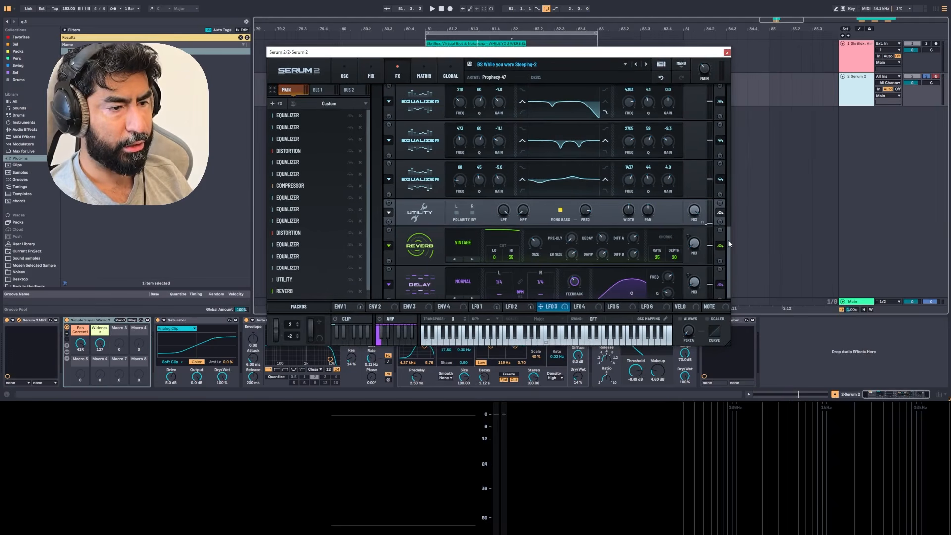
{"action": "scroll", "coordinate": [729, 257], "scroll_direction": "down", "scroll_amount": 1}
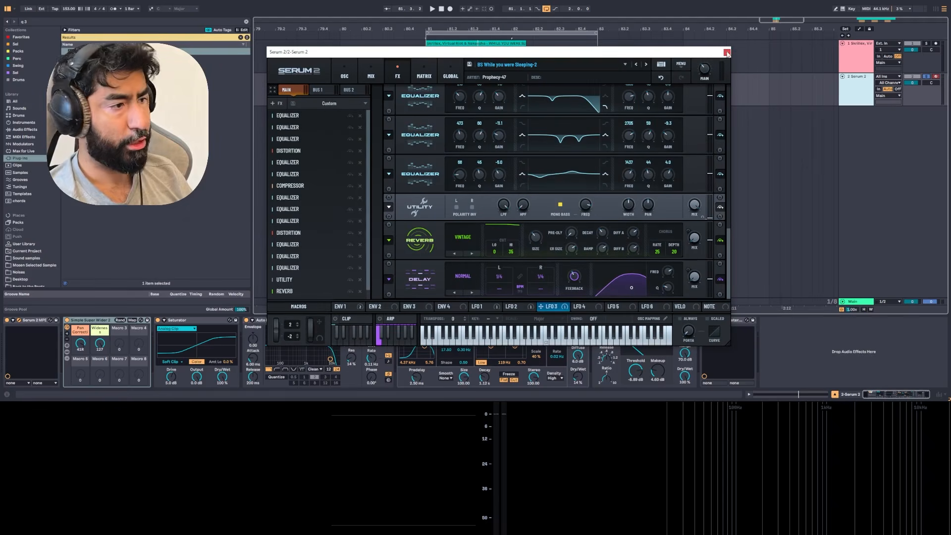
- Show the oscillators page, move the Serum 2 window up clear of the track's devices and display Filter 2
{"action": "left_click", "coordinate": [354, 73]}
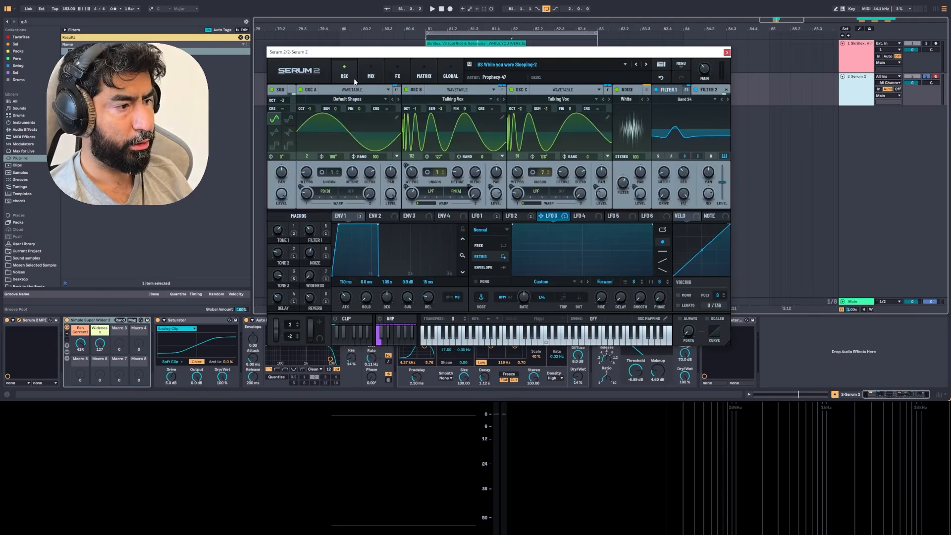
{"action": "left_click_drag", "start_coordinate": [444, 55], "coordinate": [407, 11]}
{"action": "left_click", "coordinate": [699, 55]}
- Select and examine the Simple Super Wider 2, Saturator, Auto Filter, Reverb and Glue Compressor in turn, playing the loop before the last
{"action": "left_click", "coordinate": [81, 323]}
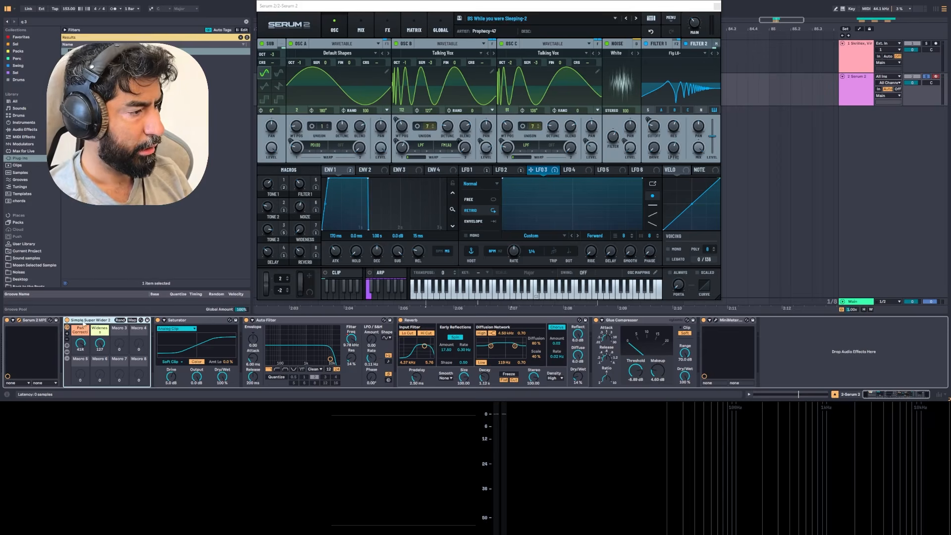
{"action": "left_click", "coordinate": [178, 321]}
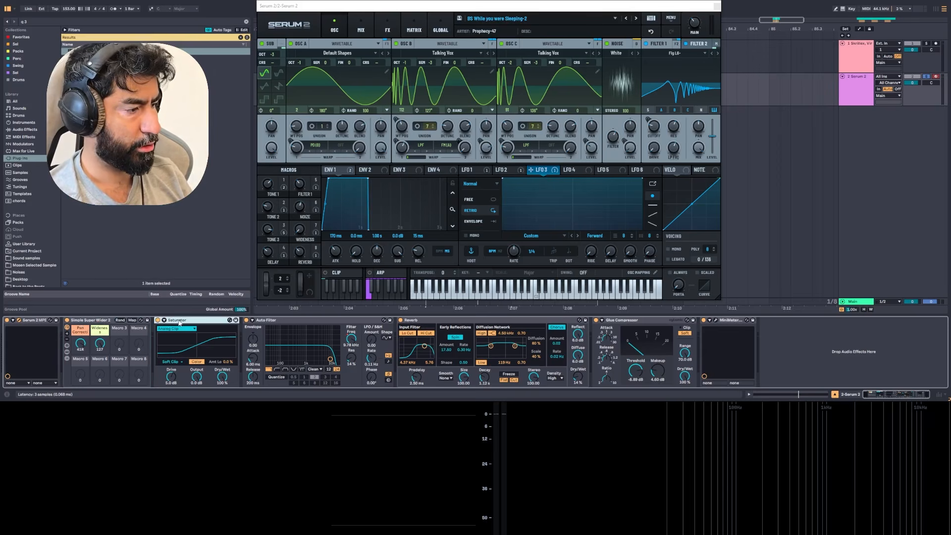
{"action": "left_click", "coordinate": [275, 321]}
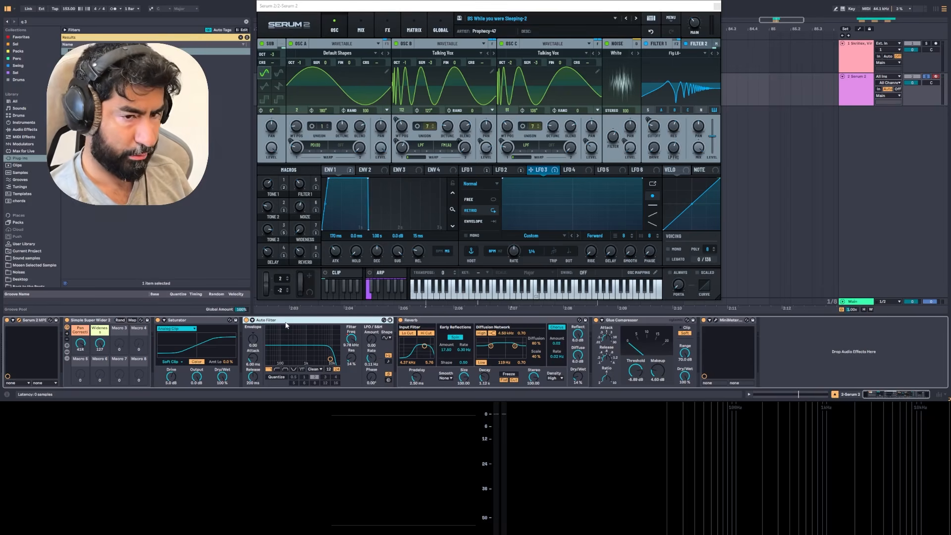
{"action": "left_click", "coordinate": [472, 320]}
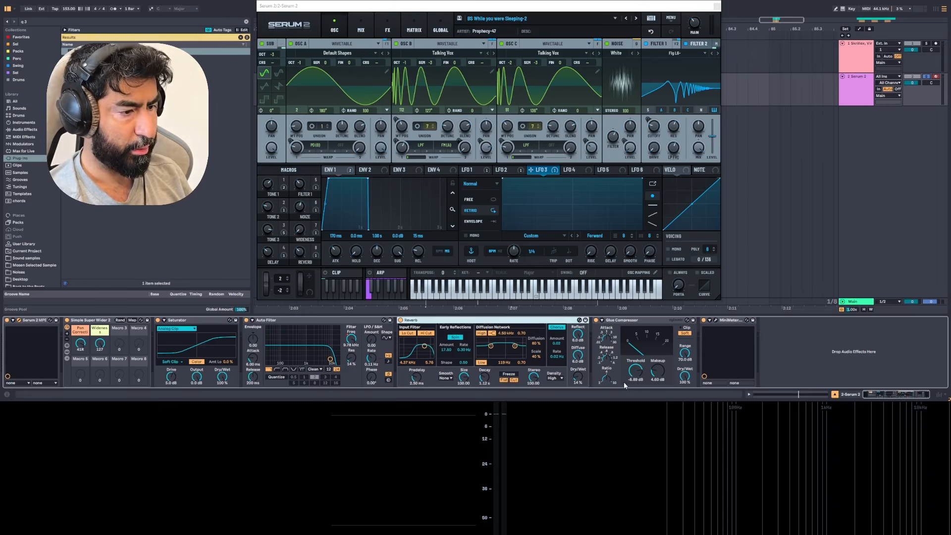
{"action": "left_click_drag", "start_coordinate": [300, 252], "coordinate": [316, 349]}
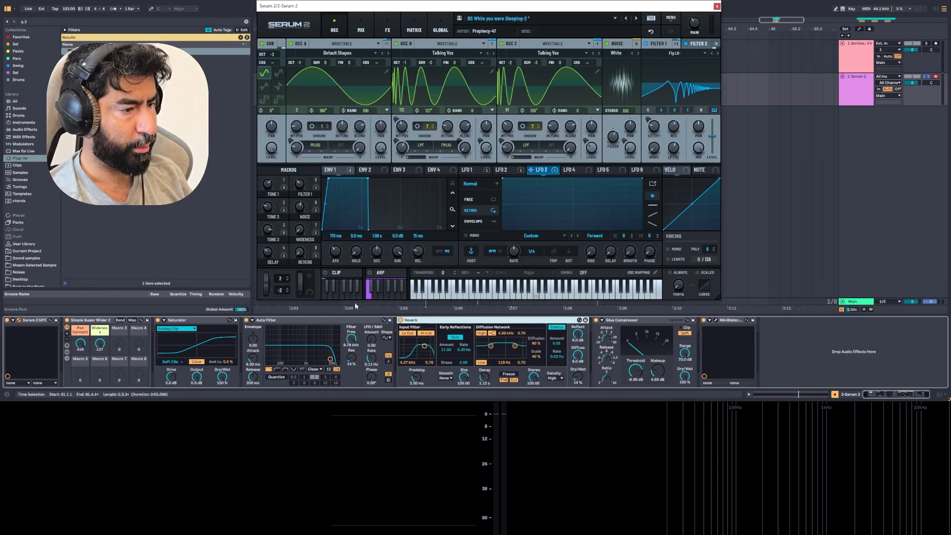
{"action": "key", "text": "space"}
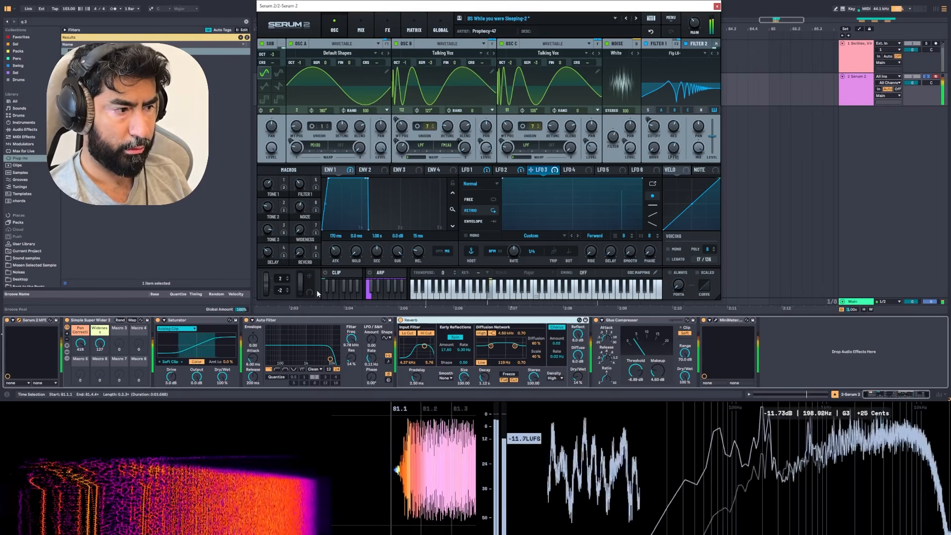
{"action": "left_click", "coordinate": [643, 323]}
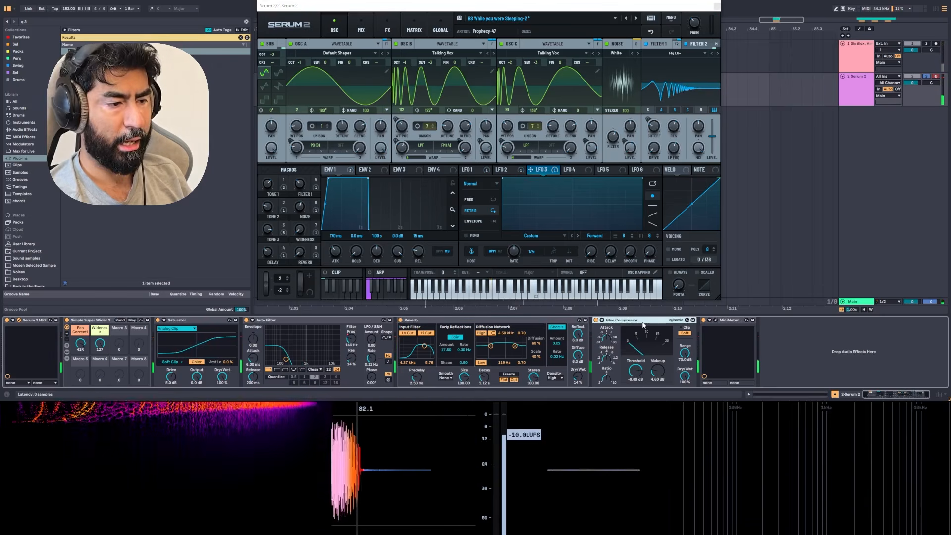